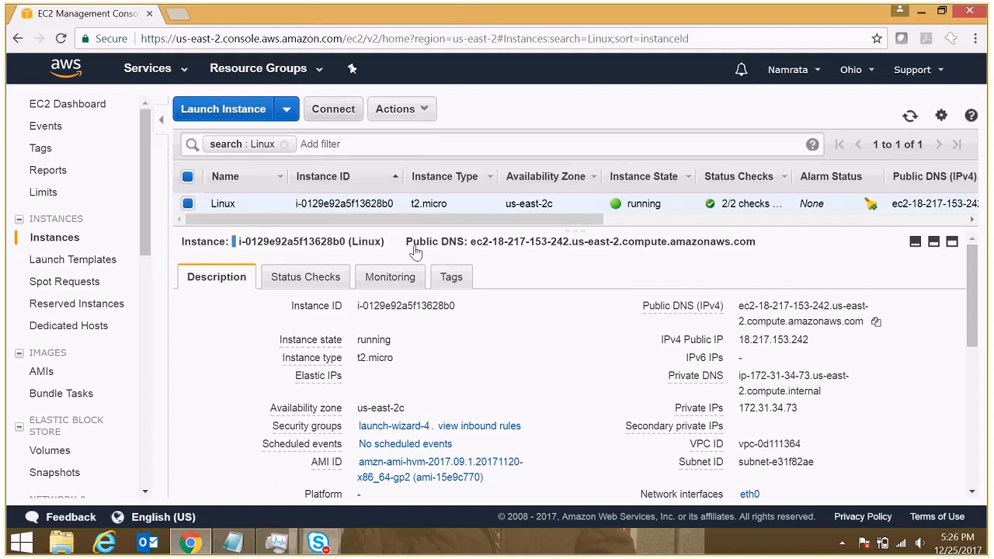
# - Scroll the Description details and select the public DNS ec2-18-217-153-242.us-east-2.compute.amazonaws.com
pyautogui.moveTo(409, 220); pyautogui.dragTo(433, 225)
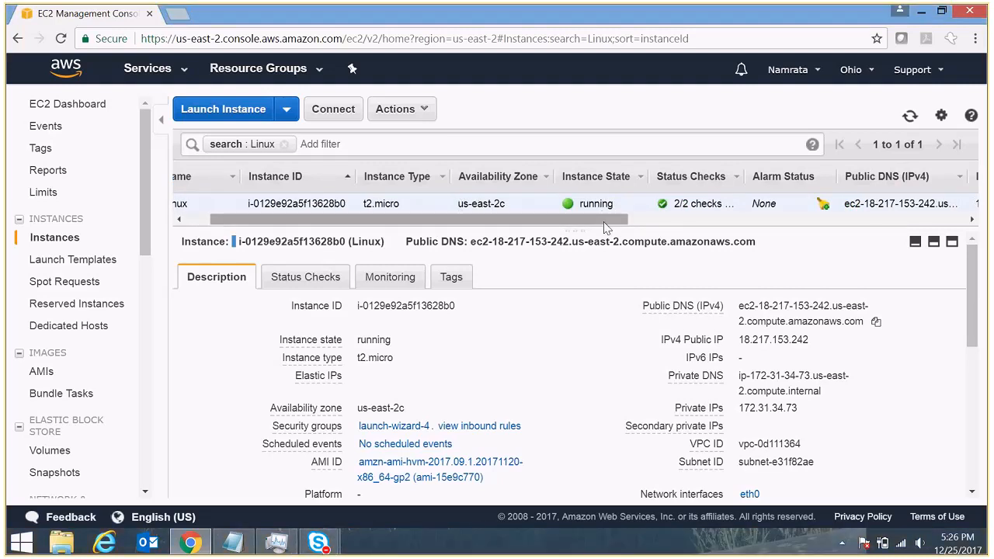
pyautogui.hscroll(3, 606, 226)
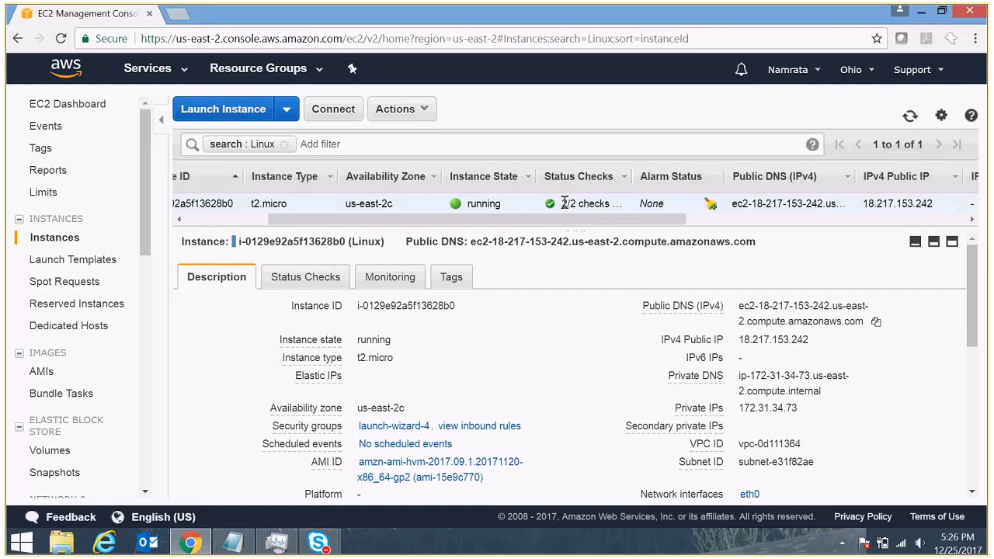
pyautogui.moveTo(612, 220); pyautogui.dragTo(467, 222)
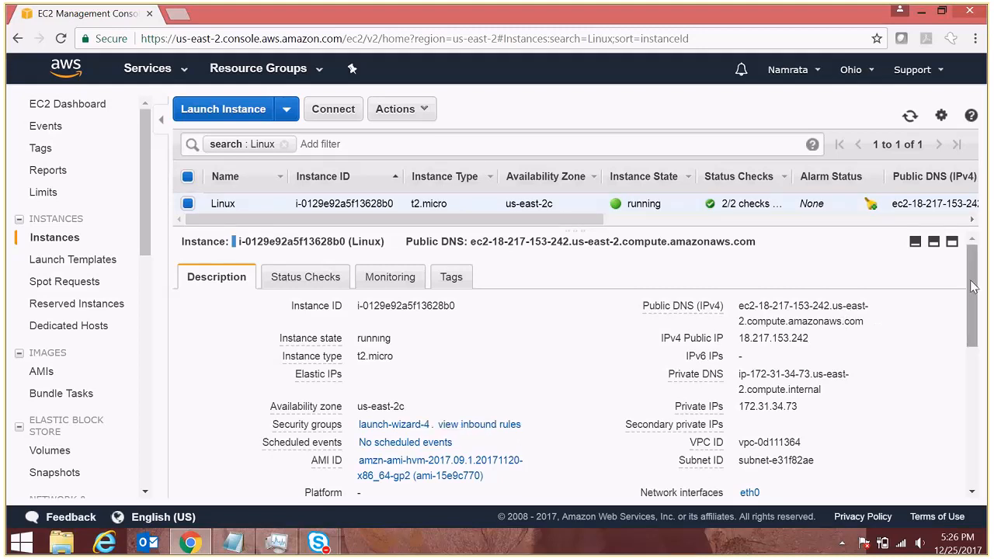
pyautogui.moveTo(973, 288); pyautogui.dragTo(979, 331)
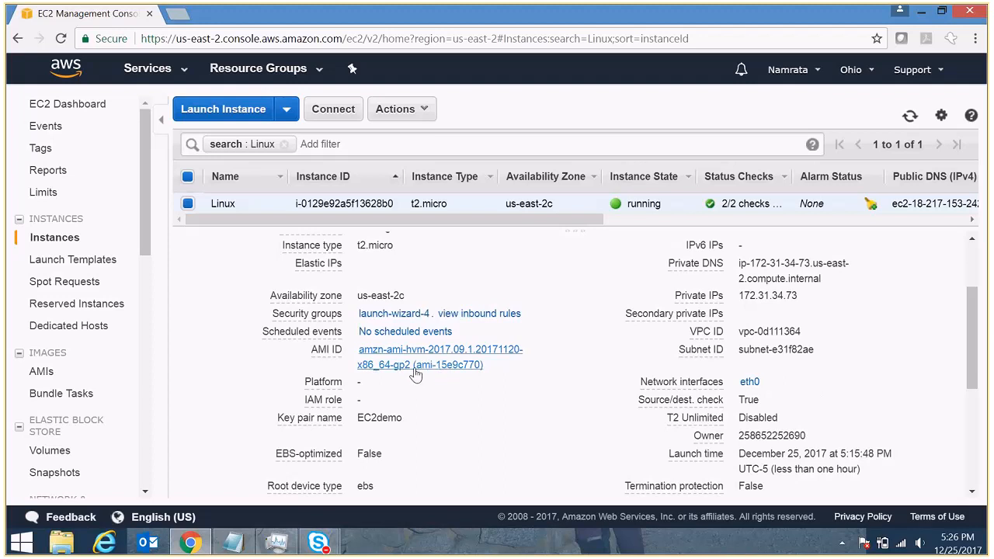
pyautogui.scroll(-2, 415, 375)
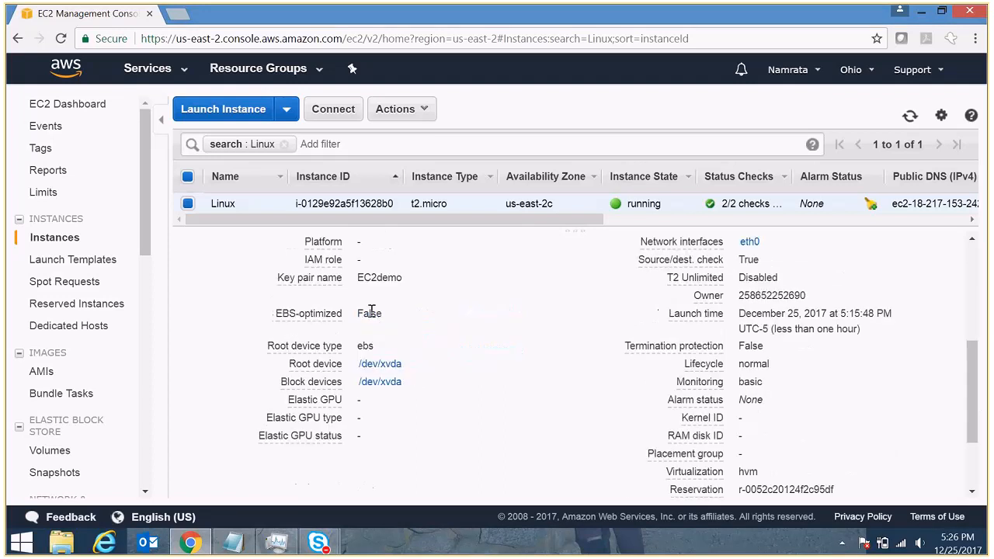
pyautogui.moveTo(302, 364)
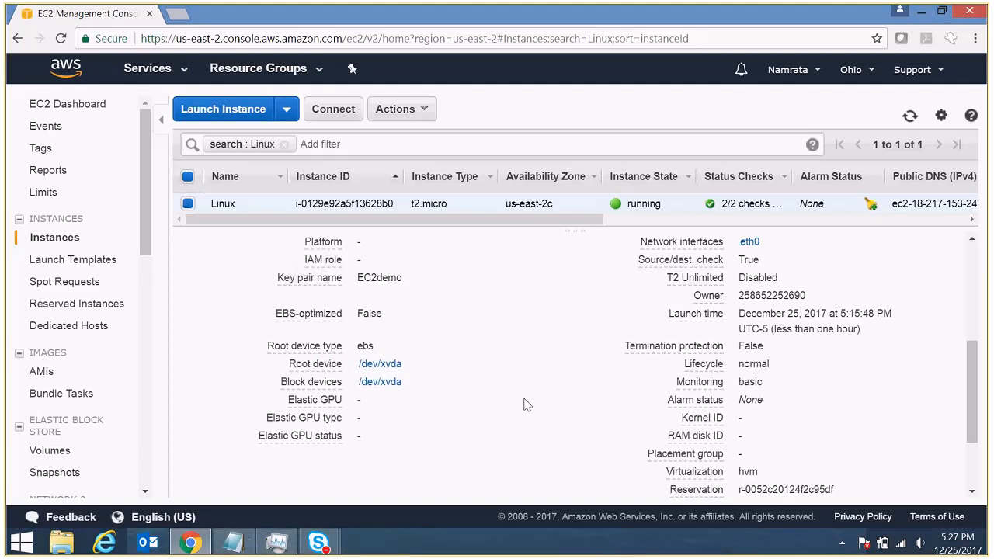
pyautogui.moveTo(974, 430); pyautogui.dragTo(979, 298)
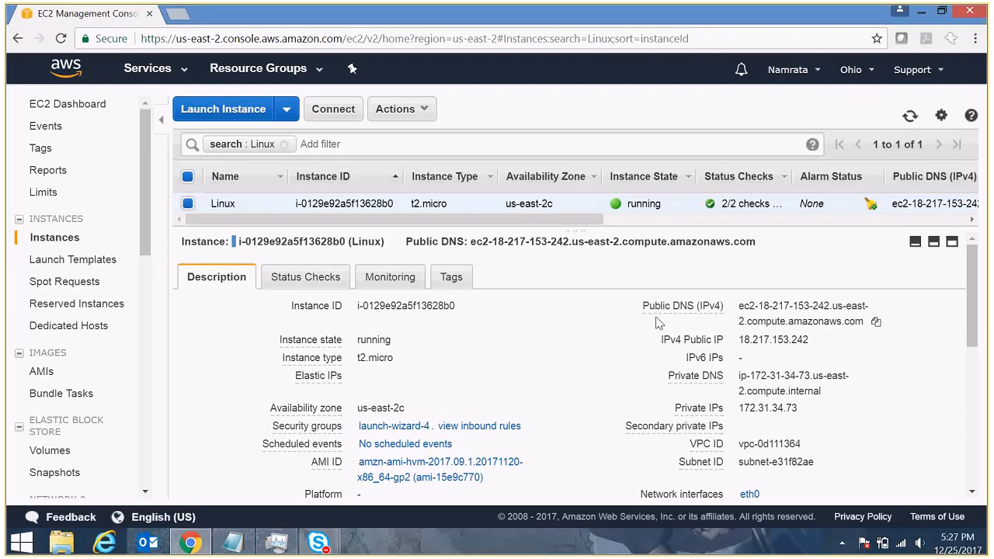
pyautogui.moveTo(738, 305); pyautogui.dragTo(868, 335)
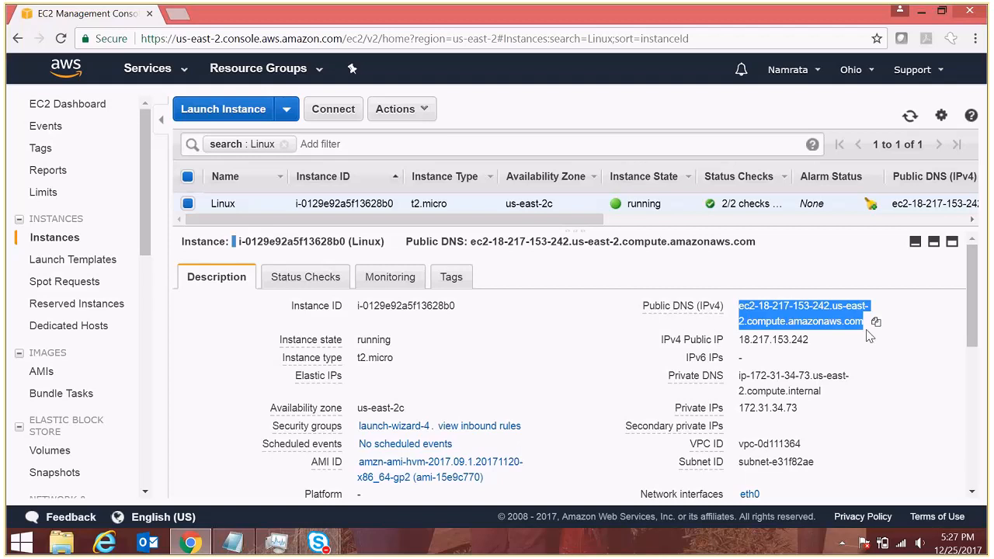
# - Select the public IP 18.217.153.242, then the instance's private DNS name
pyautogui.click(807, 340)
pyautogui.doubleClick(808, 340)
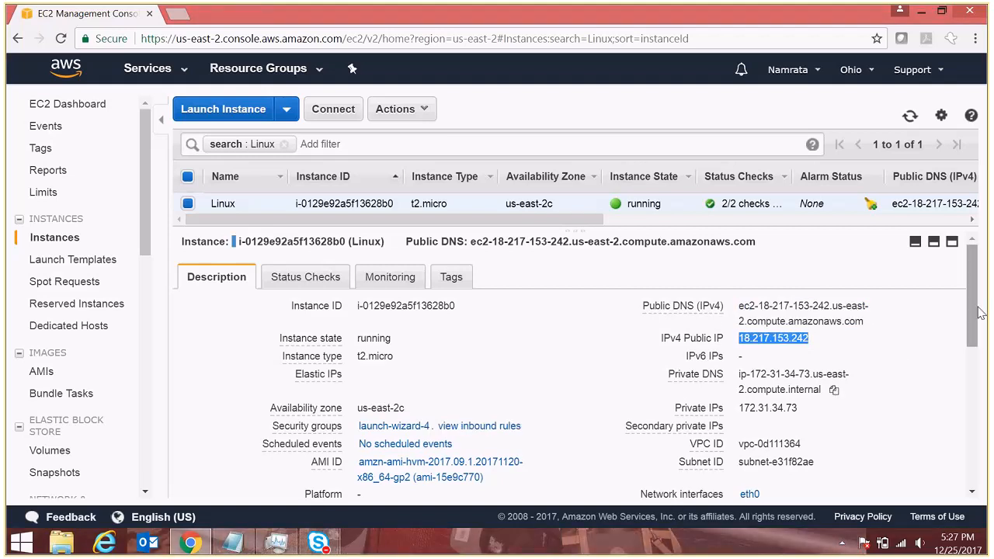
pyautogui.scroll(-3, 969, 316)
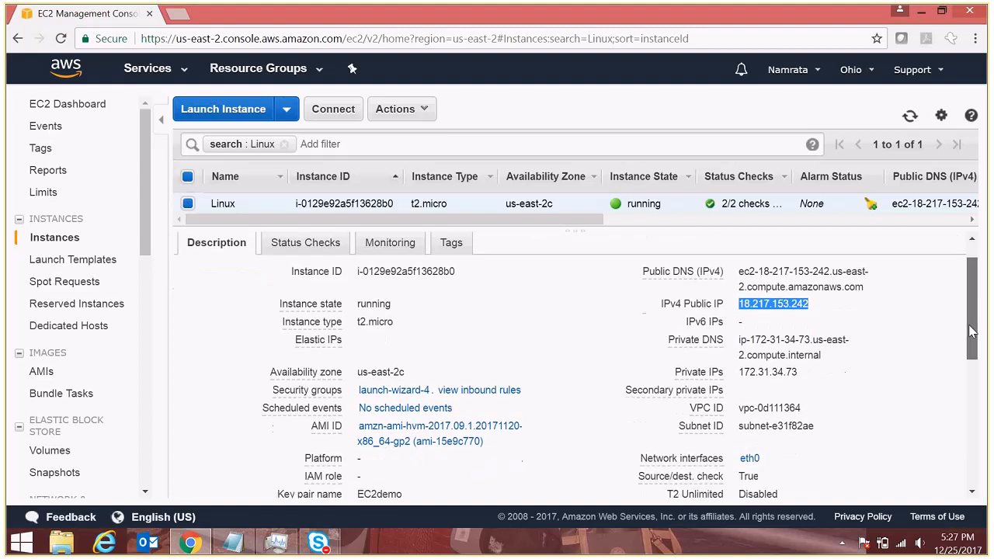
pyautogui.moveTo(737, 286)
pyautogui.moveTo(737, 285); pyautogui.dragTo(824, 301)
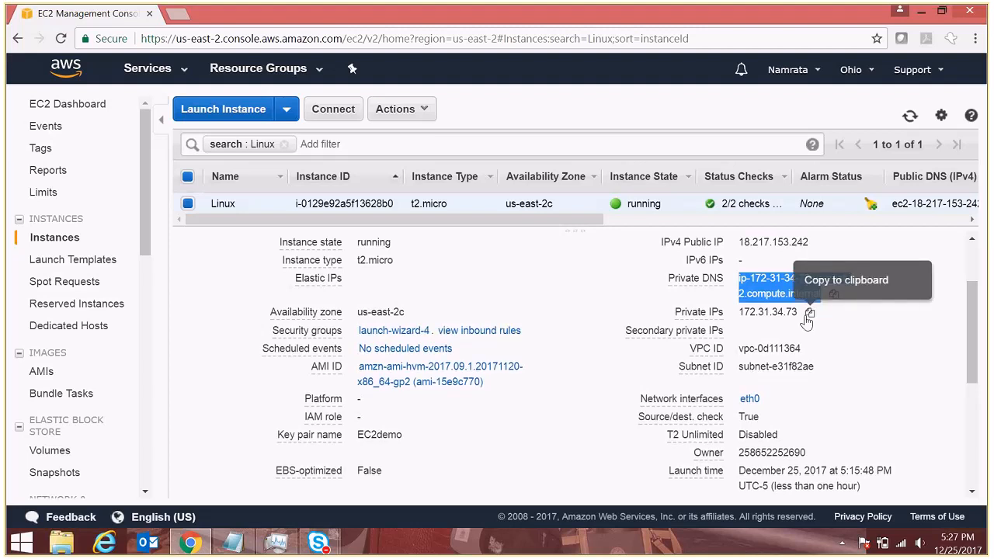
# - Copy the private IP 172.31.34.73, VPC ID vpc-0d111364 and subnet ID subnet-e31f82ae
pyautogui.click(808, 313)
pyautogui.moveTo(972, 344); pyautogui.dragTo(973, 370)
pyautogui.moveTo(740, 292)
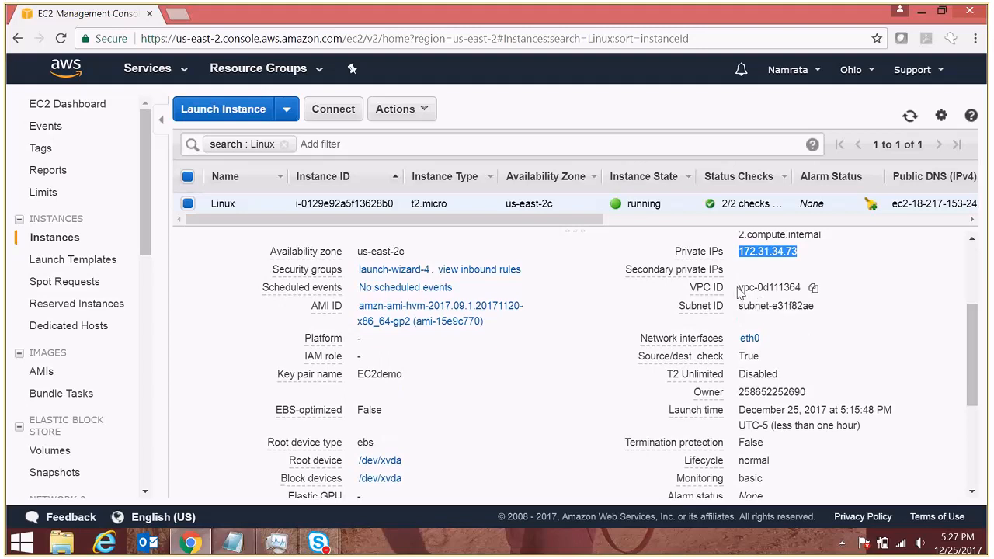
pyautogui.click(813, 287)
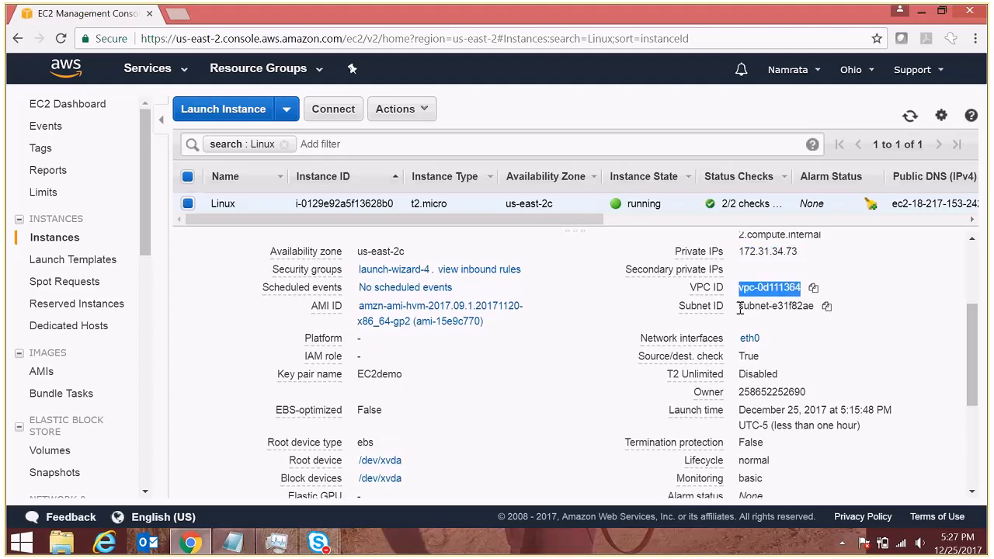
pyautogui.click(826, 306)
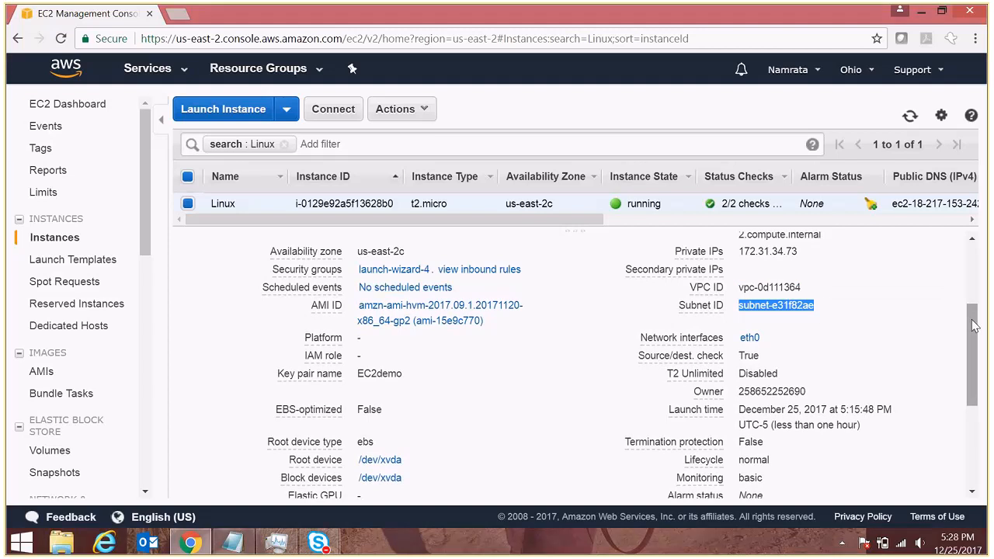
pyautogui.moveTo(974, 326); pyautogui.dragTo(987, 220)
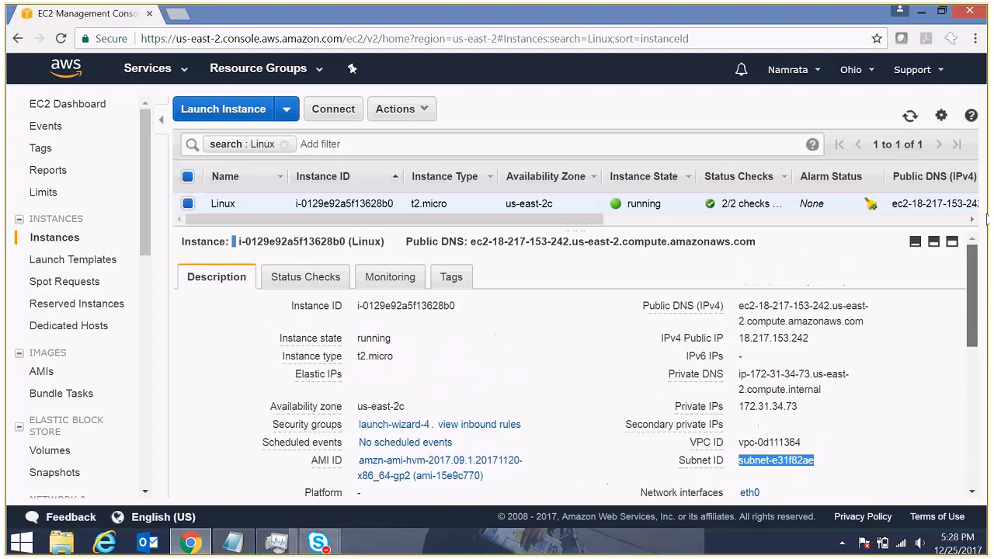
pyautogui.click(309, 278)
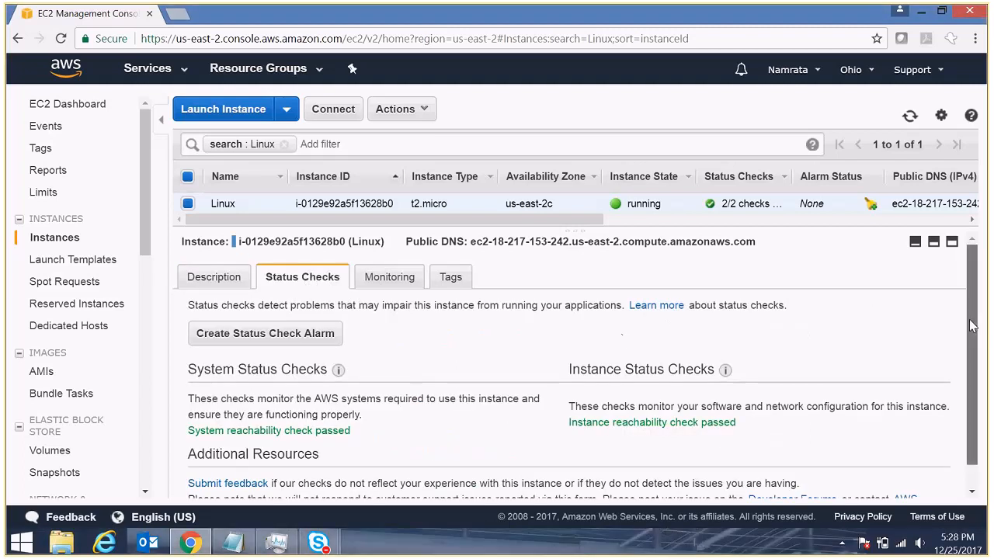
pyautogui.scroll(-1, 970, 326)
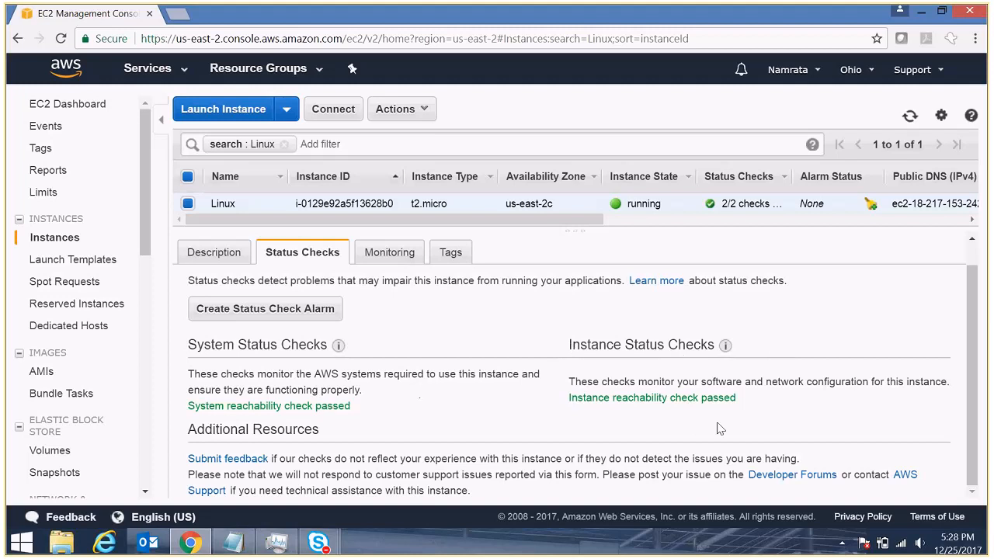
pyautogui.moveTo(724, 345)
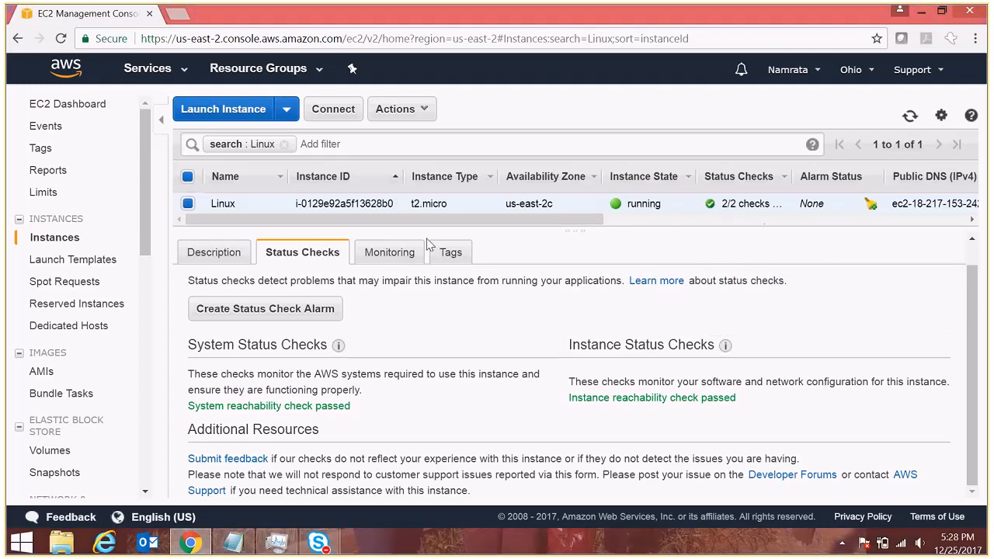
pyautogui.click(392, 257)
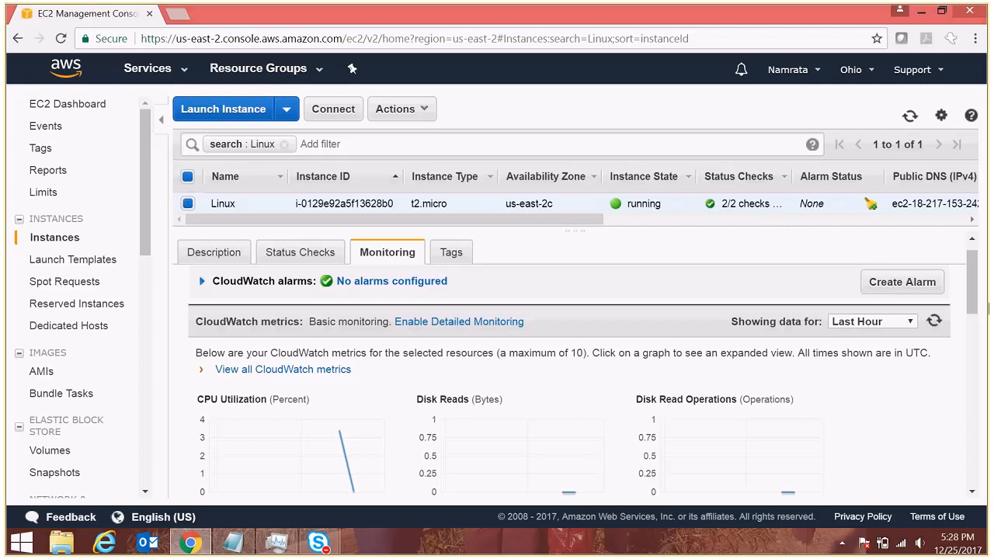
pyautogui.moveTo(975, 293)
pyautogui.mouseDown()
pyautogui.moveTo(988, 425)
pyautogui.moveTo(988, 457)
pyautogui.moveTo(975, 458)
pyautogui.moveTo(976, 268)
pyautogui.moveTo(976, 329)
pyautogui.moveTo(976, 284)
pyautogui.mouseUp()
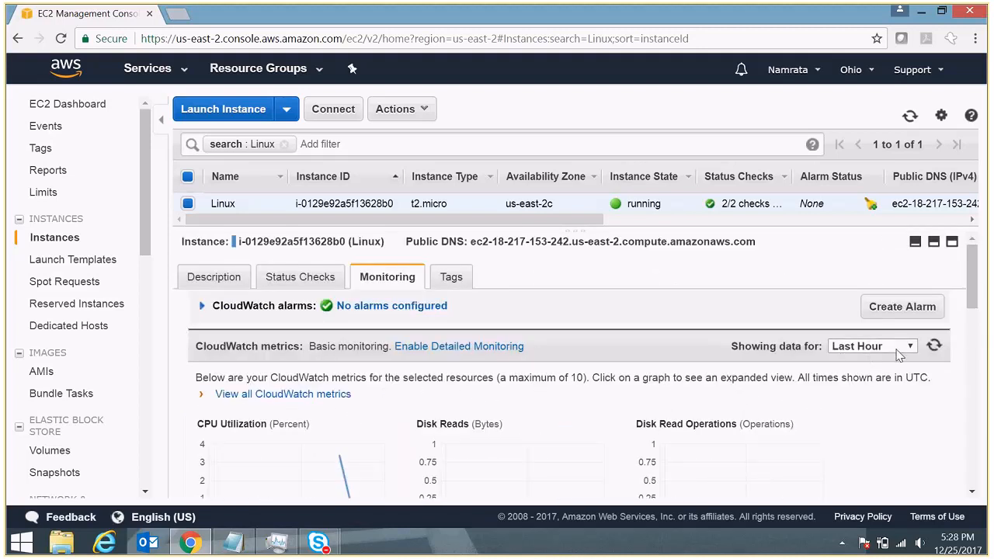
pyautogui.click(464, 276)
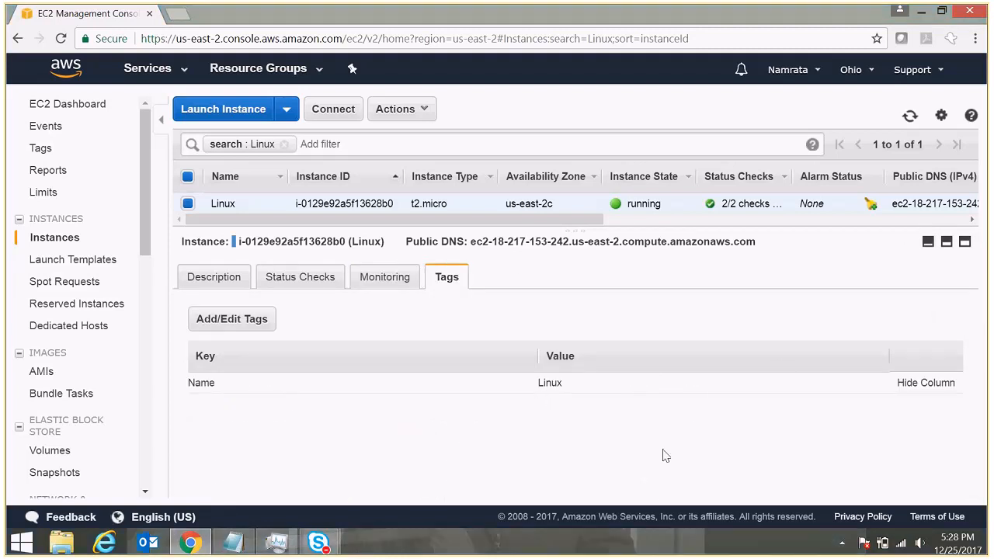
pyautogui.doubleClick(202, 384)
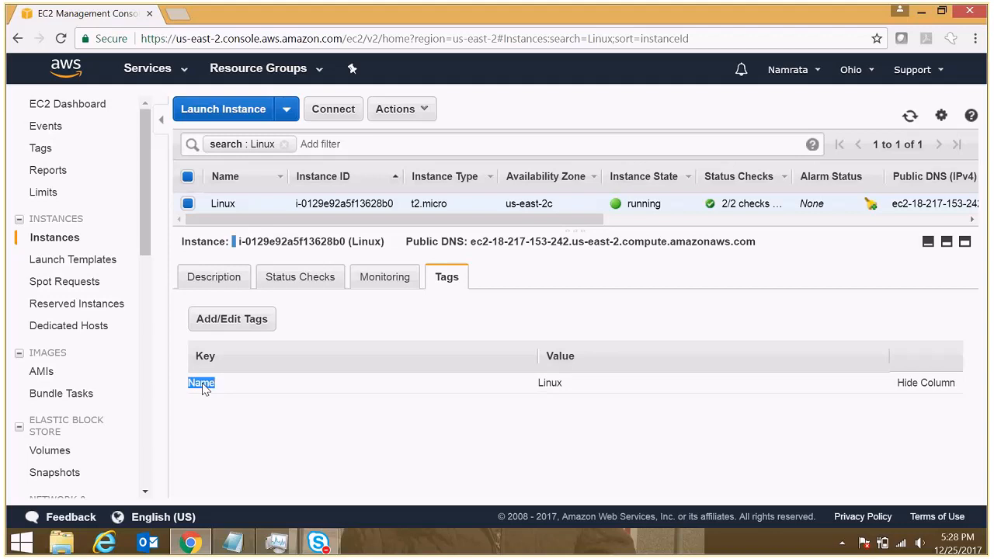
pyautogui.doubleClick(550, 382)
pyautogui.click(220, 284)
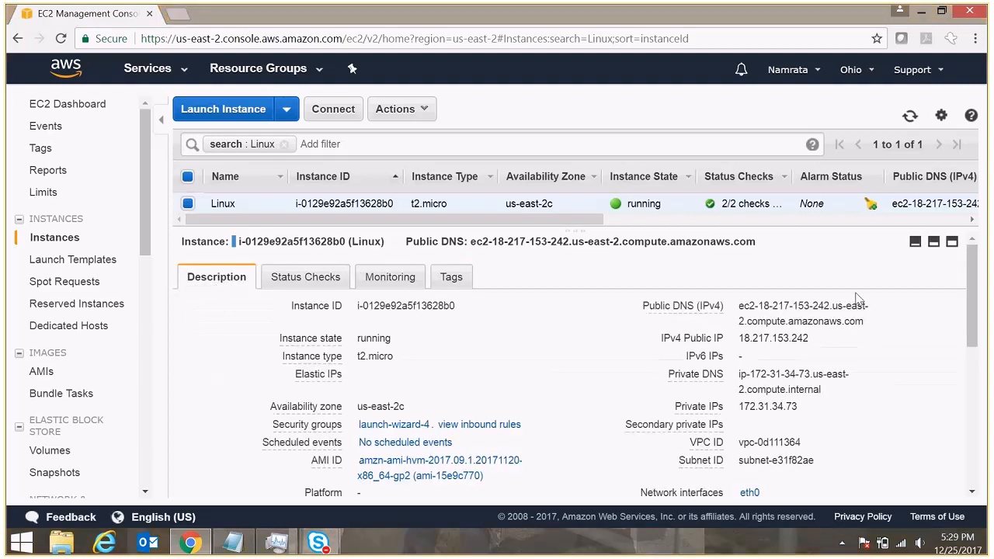
# - Copy the public IP 18.217.153.242 and paste it after 'Public IP -' in Notepad
pyautogui.moveTo(975, 266); pyautogui.dragTo(975, 288)
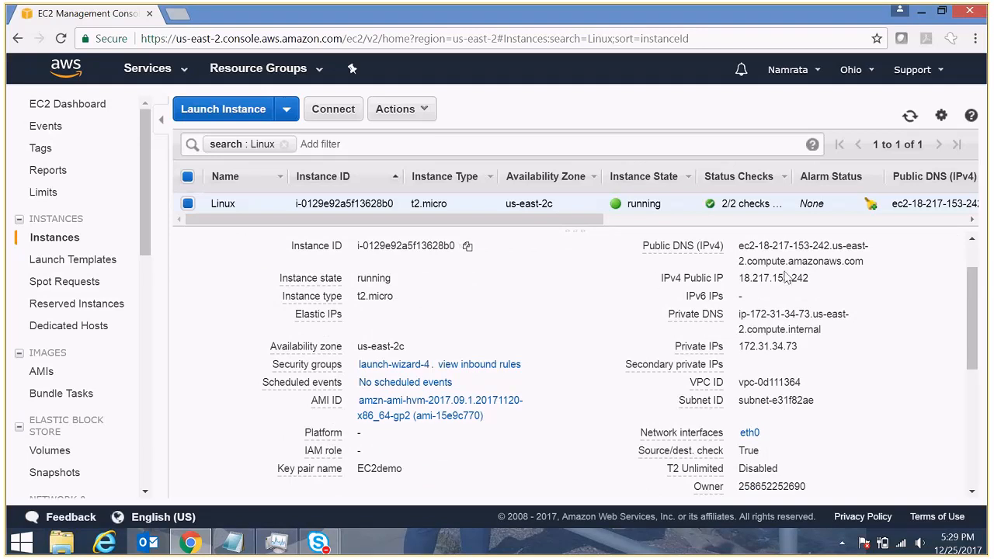
pyautogui.moveTo(739, 279); pyautogui.dragTo(813, 287)
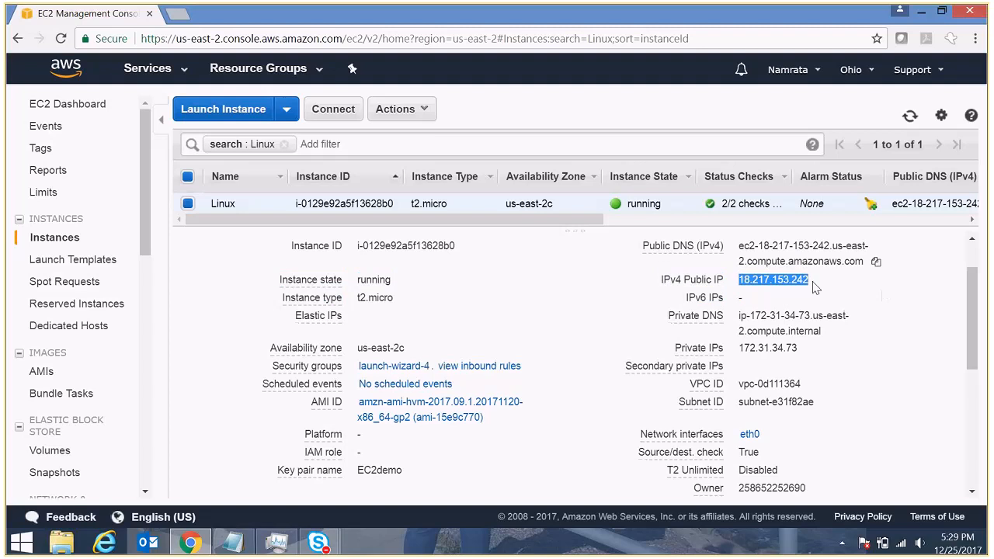
pyautogui.hotkey('alt', 'Tab')
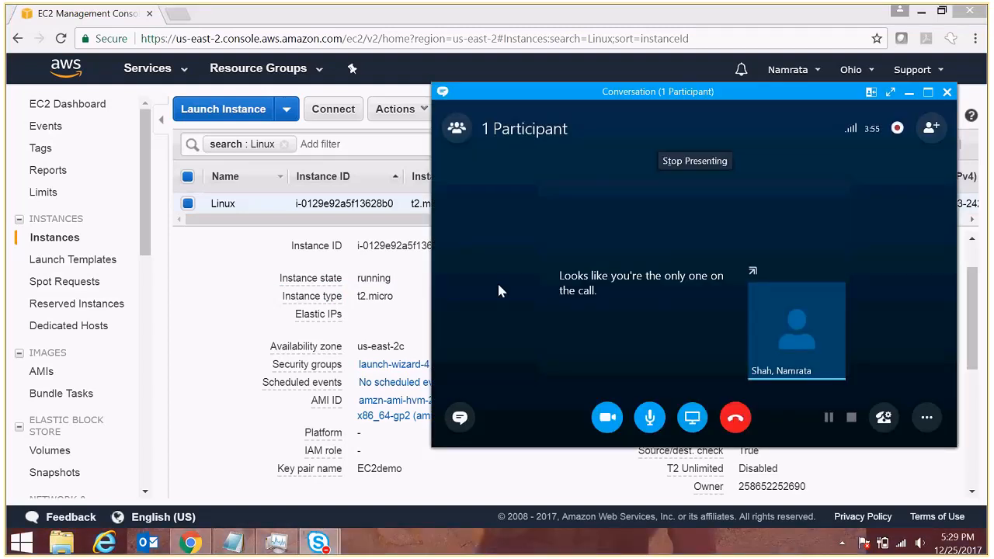
pyautogui.hotkey('alt', 'Tab')
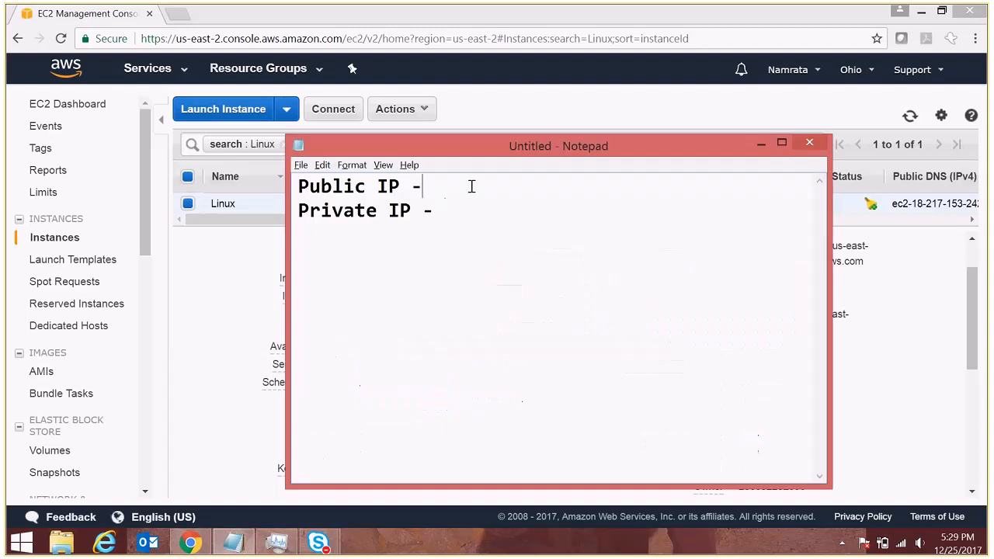
pyautogui.hotkey('ctrl', 'v')
pyautogui.hotkey('alt', 'Tab')
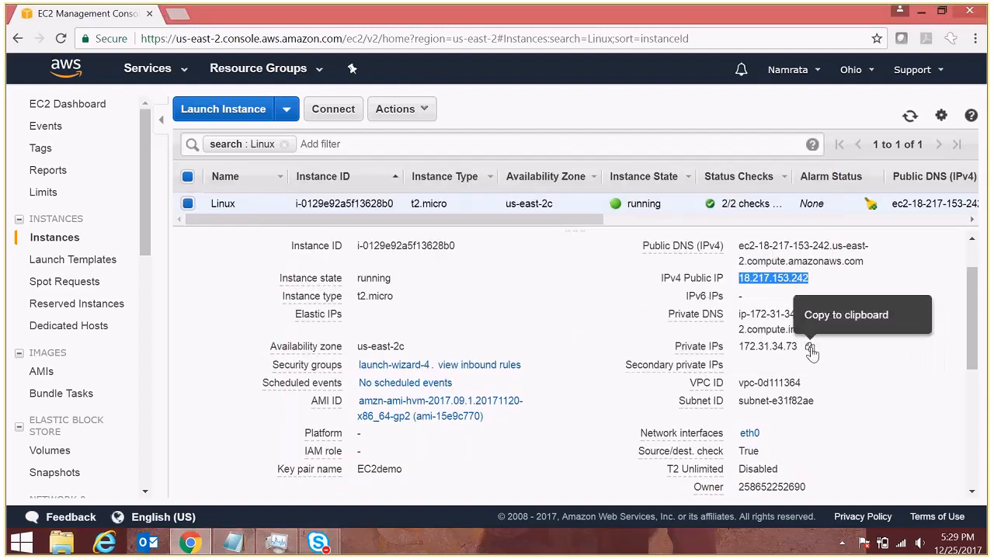
# - Paste the private IP 172.31.34.73 after 'Private IP -' and return to the console
pyautogui.click(809, 348)
pyautogui.hotkey('alt', 'Tab')
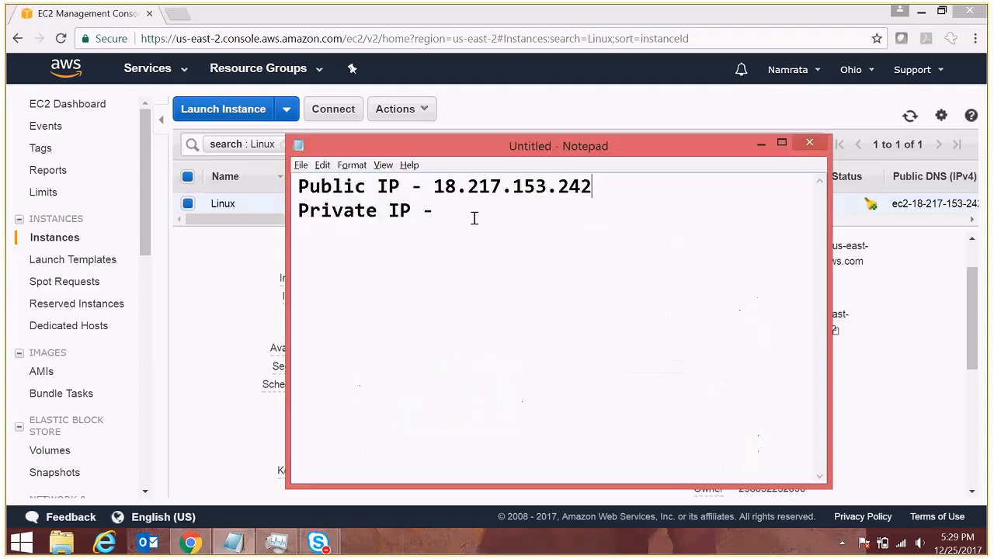
pyautogui.hotkey('ctrl', 'v')
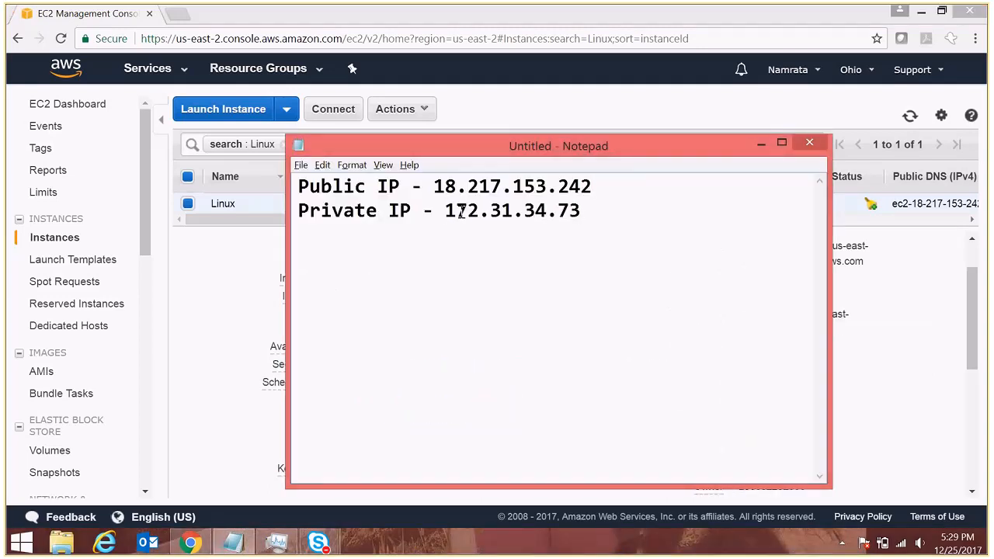
pyautogui.hotkey('alt', 'Tab')
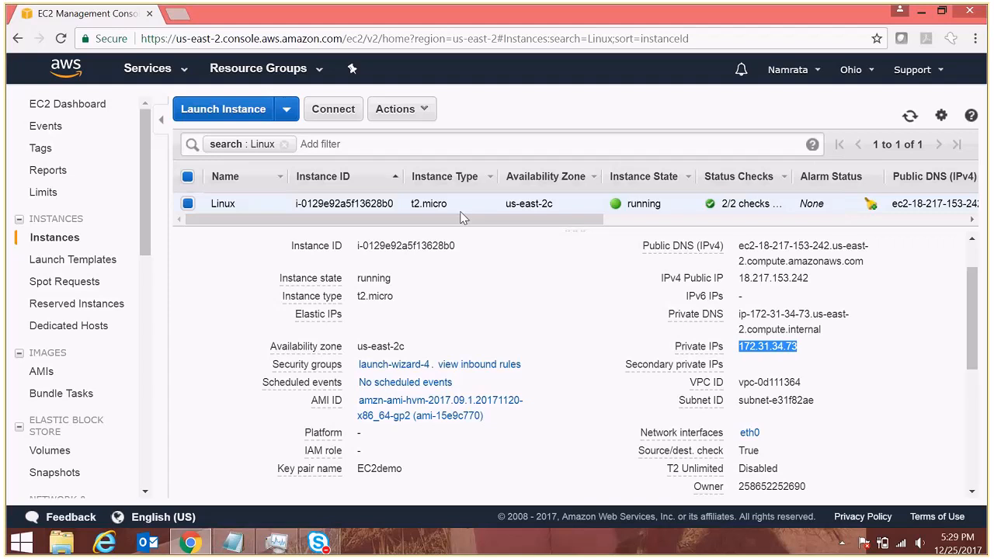
# - Choose Stop from the instance Actions and highlight 'ephemeral' in the storage warning
pyautogui.click(431, 113)
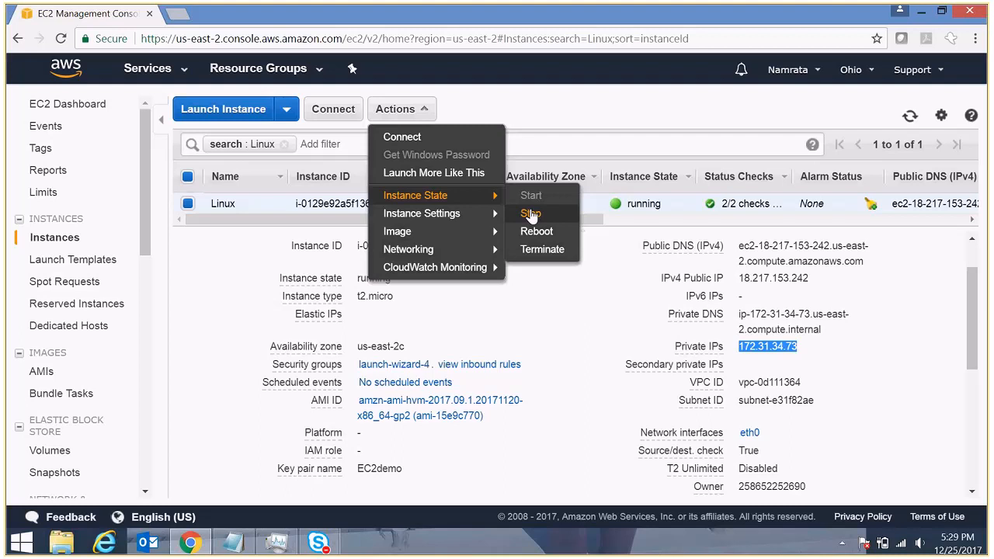
pyautogui.click(531, 214)
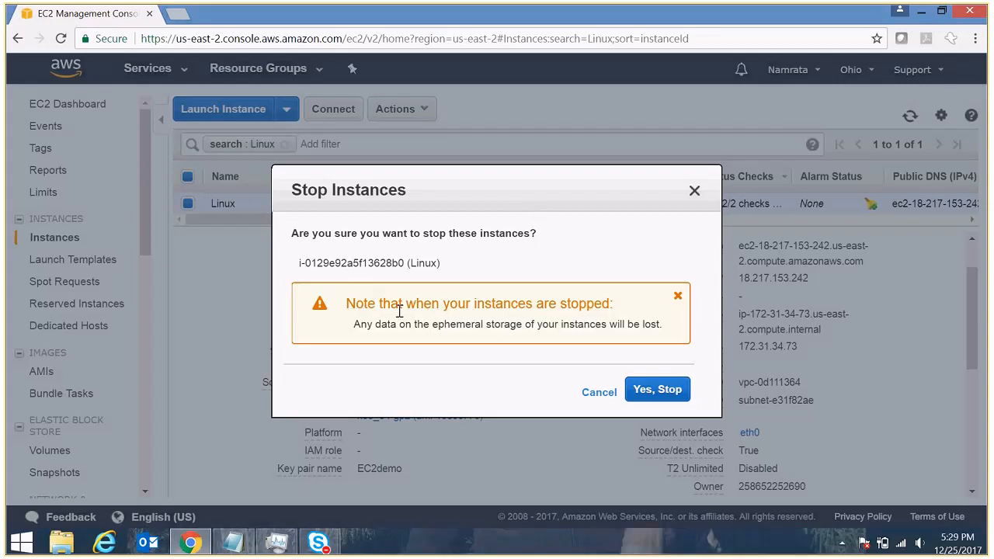
pyautogui.doubleClick(450, 326)
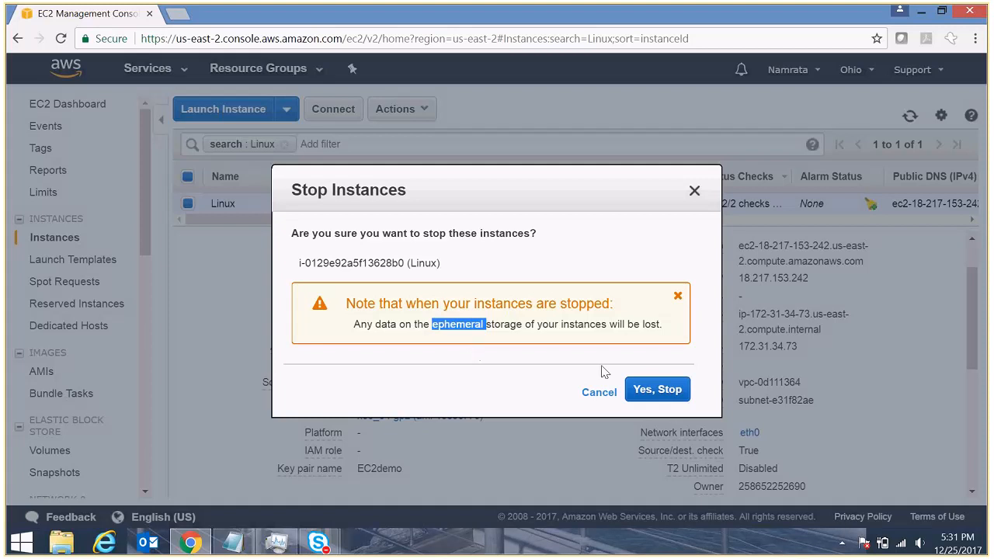
# - Confirm 'Yes, Stop' and refresh until the public IP and DNS are cleared
pyautogui.click(656, 396)
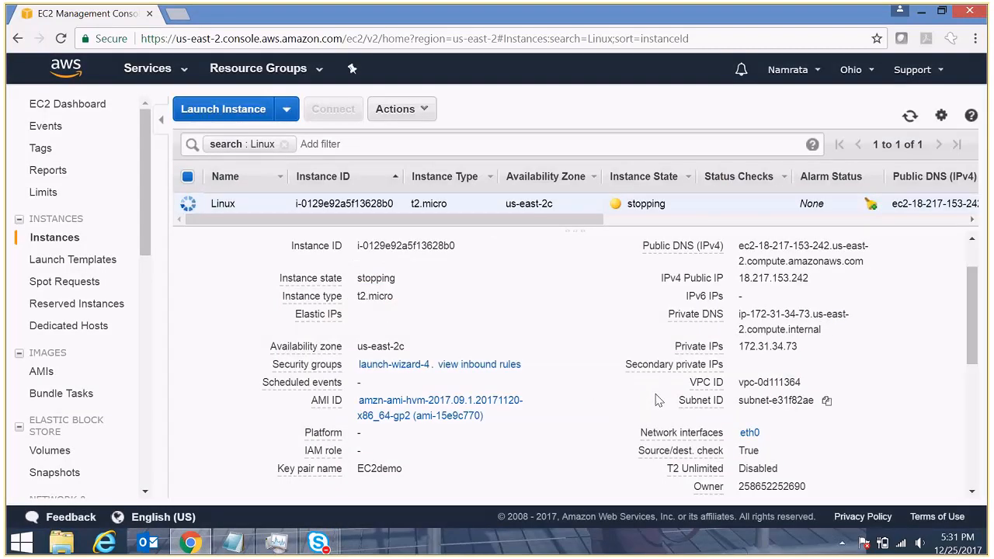
pyautogui.click(910, 117)
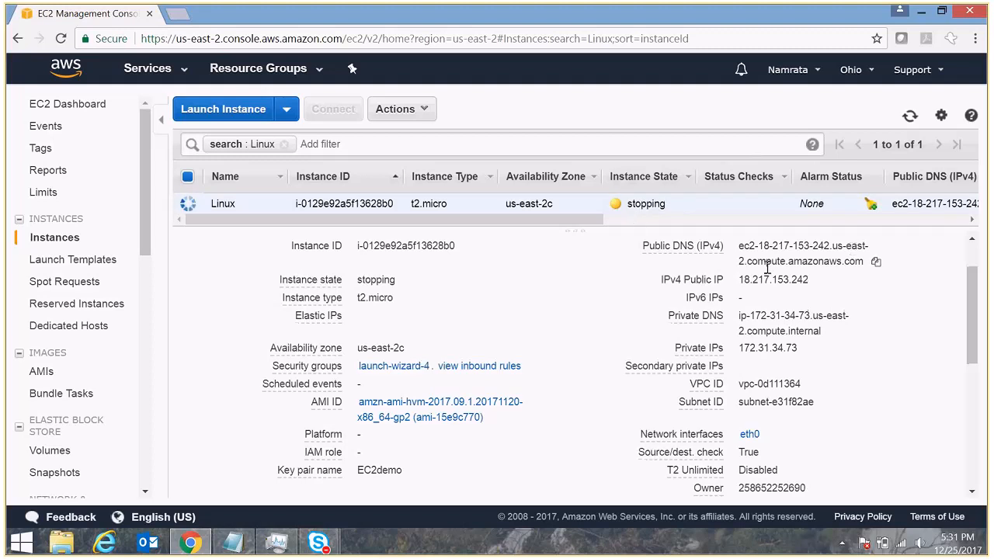
pyautogui.click(912, 118)
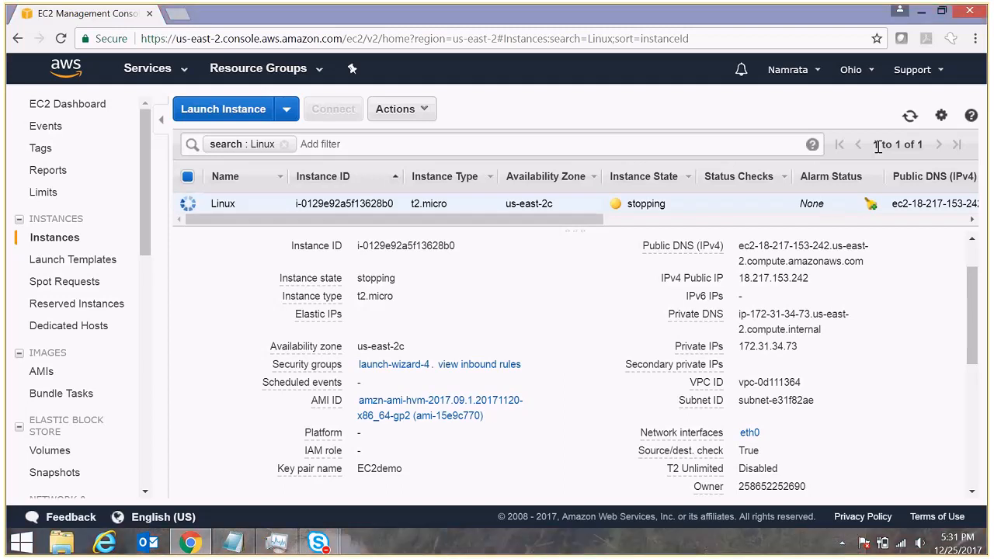
pyautogui.click(910, 117)
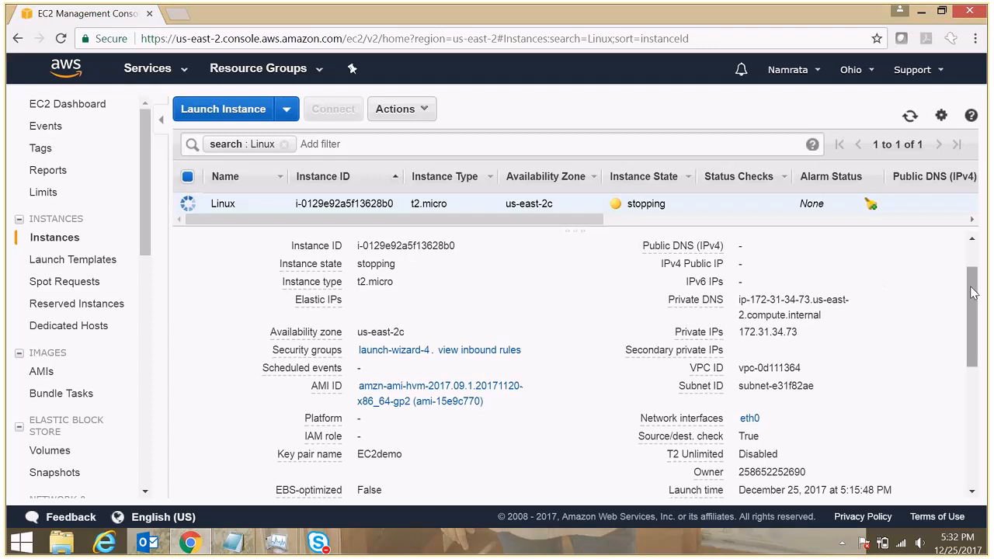
# - Review the Status Checks, Monitoring and Tags tabs, then return to Description
pyautogui.scroll(2, 883, 283)
pyautogui.click(292, 284)
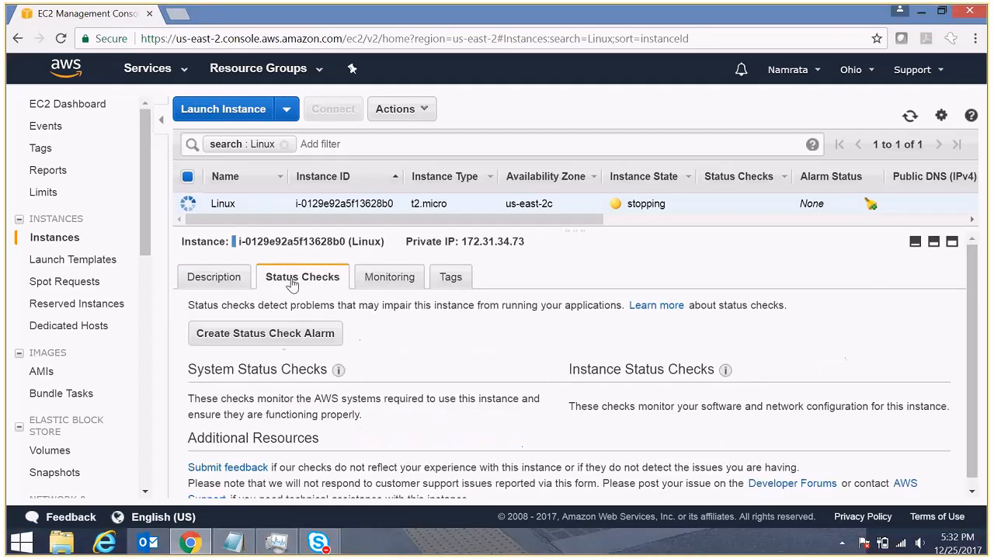
pyautogui.scroll(-1, 977, 407)
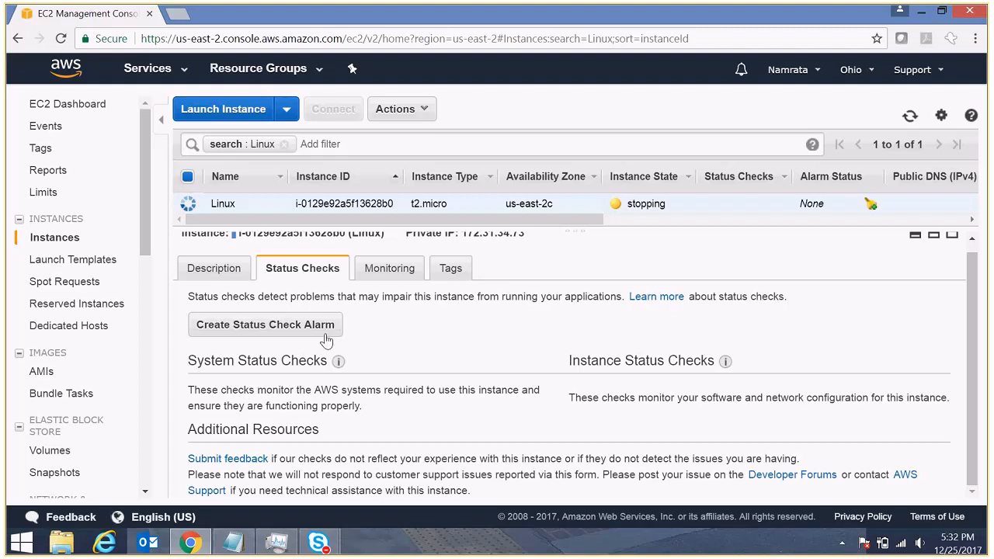
pyautogui.click(404, 269)
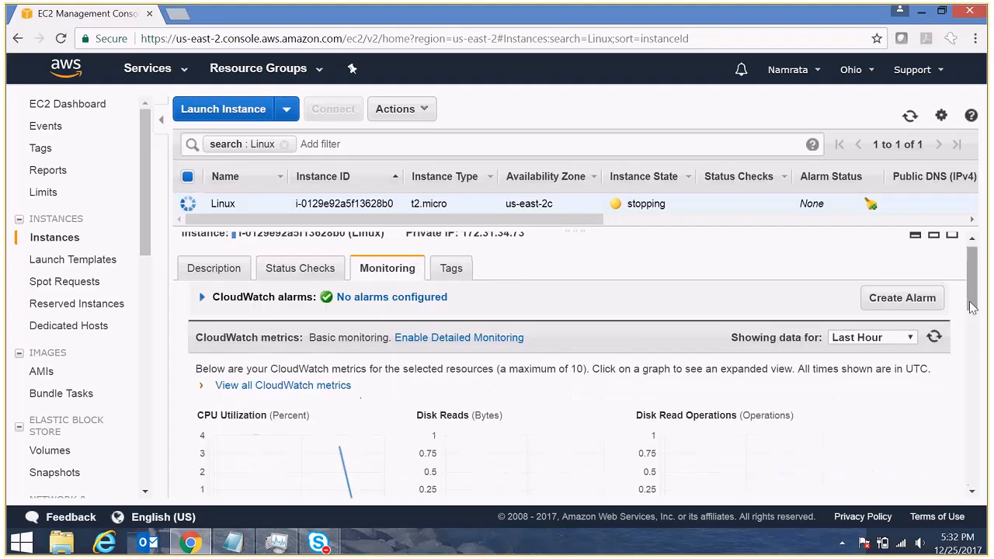
pyautogui.moveTo(972, 306); pyautogui.dragTo(977, 277)
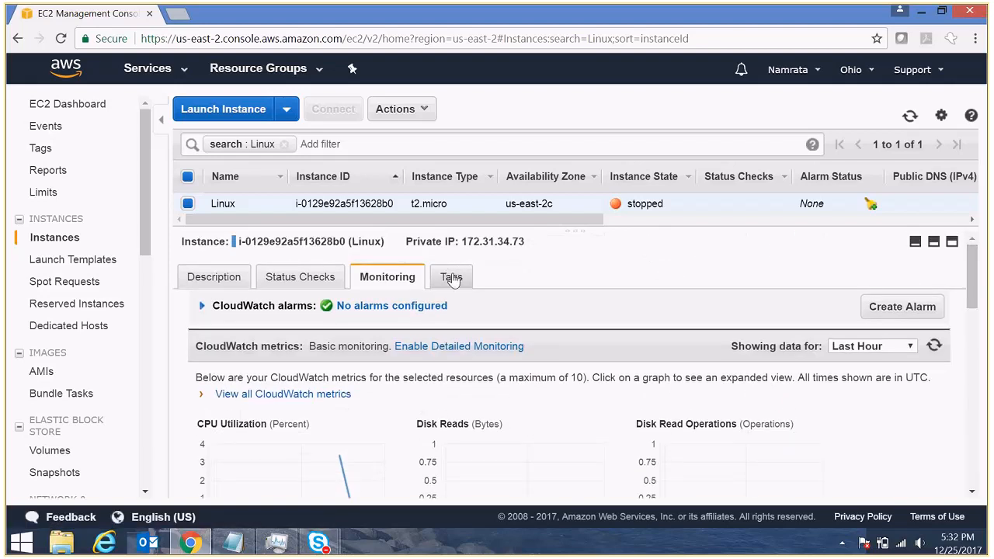
pyautogui.click(453, 281)
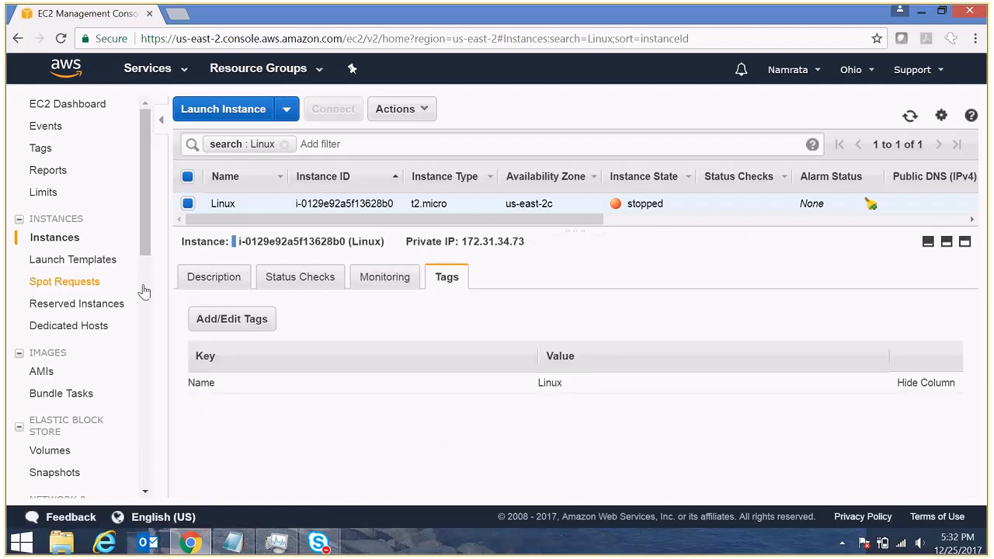
pyautogui.click(190, 282)
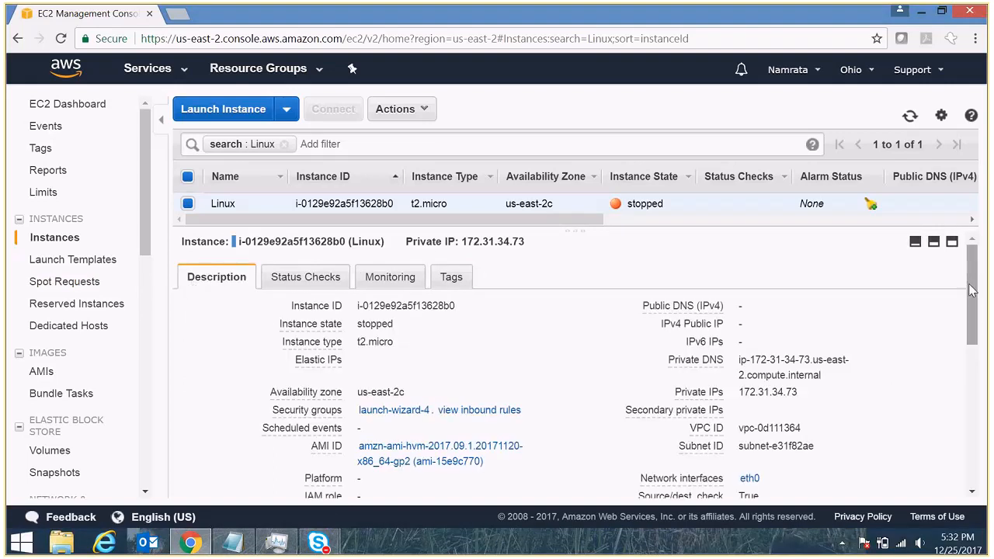
# - Highlight the stopped state and copy the private IP 172.31.34.73
pyautogui.doubleClick(643, 205)
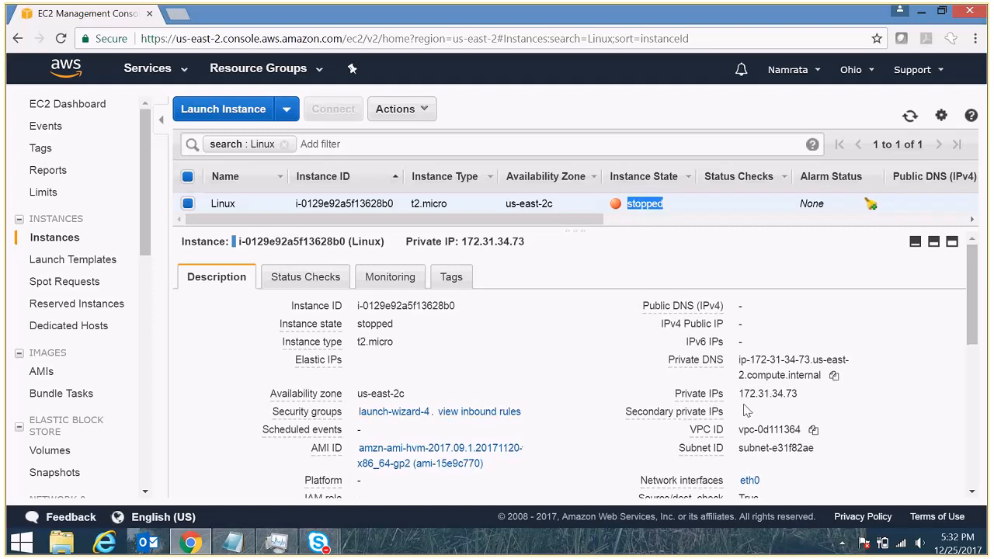
pyautogui.moveTo(743, 397); pyautogui.dragTo(811, 398)
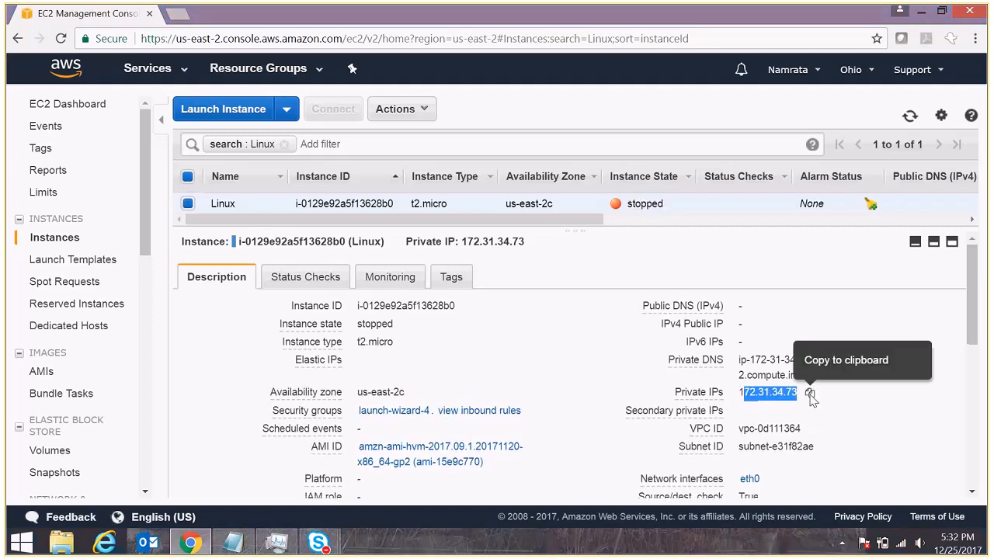
pyautogui.click(810, 394)
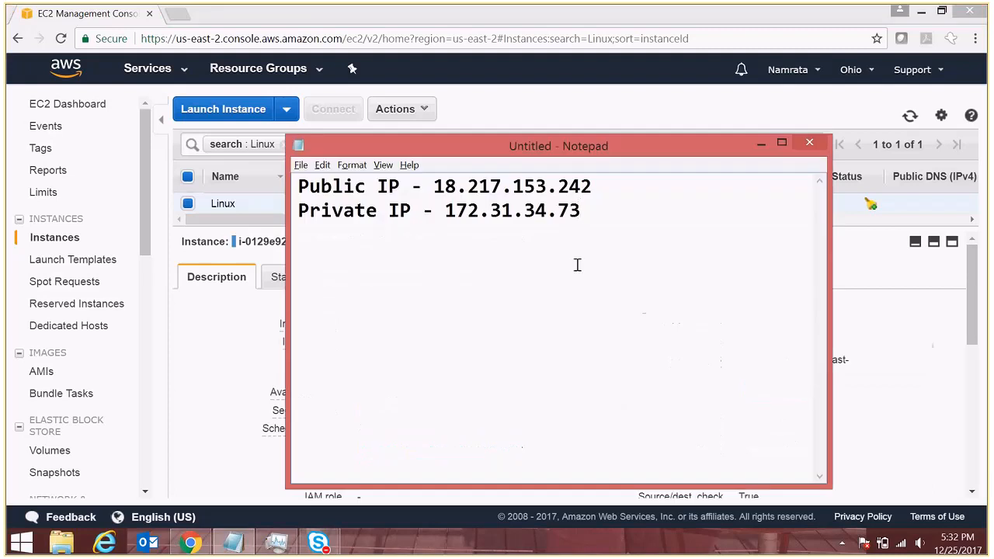
# - Add a Notepad line reading '172.31.34.73 - remains the same' and switch back
pyautogui.press('Return')
pyautogui.press('Return')
pyautogui.press('Return')
pyautogui.write('172.31.34.73')
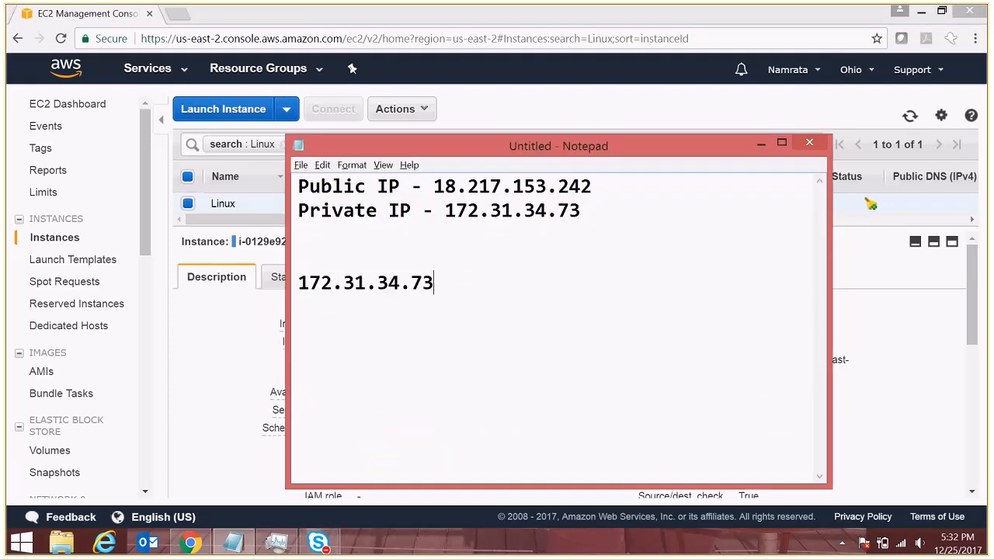
pyautogui.moveTo(436, 283); pyautogui.dragTo(294, 286)
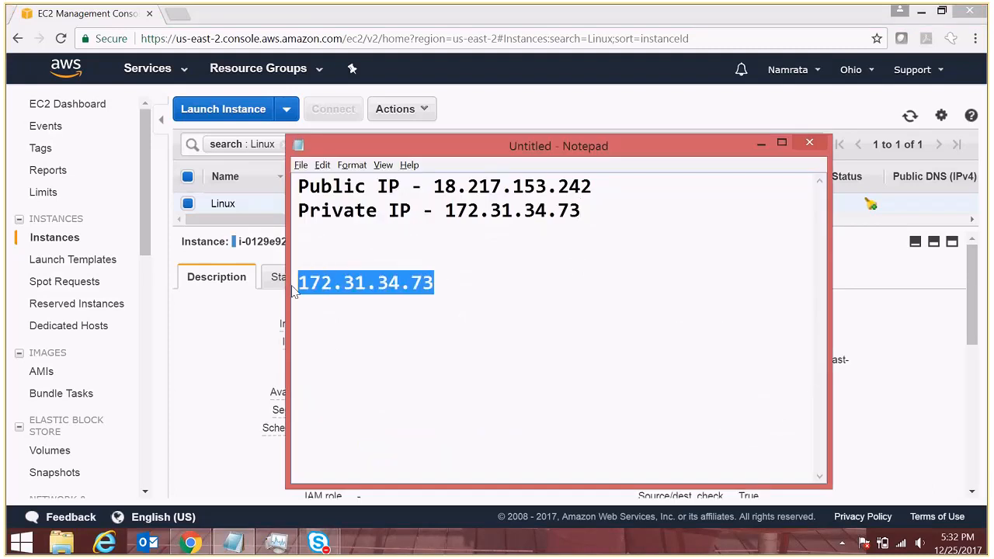
pyautogui.press('End')
pyautogui.write('- remina')
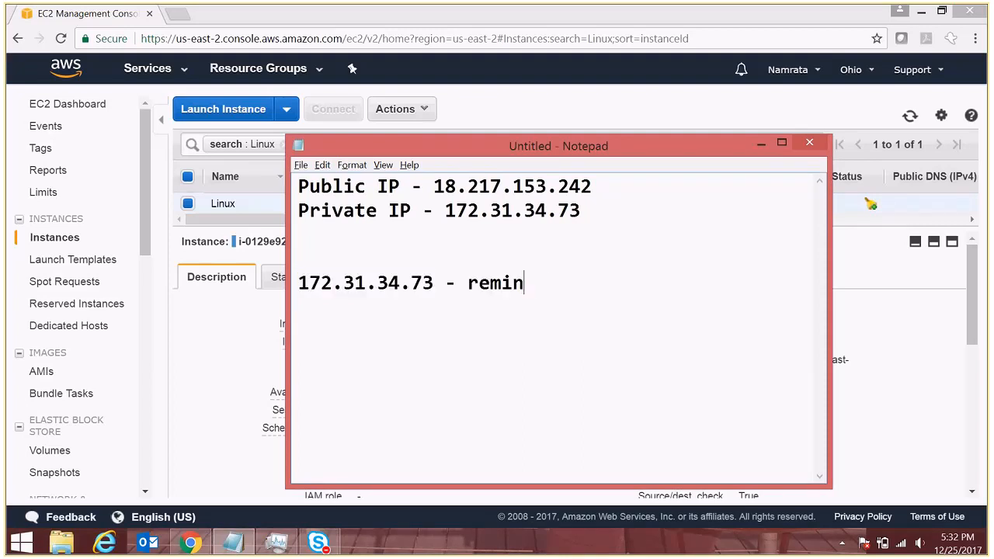
pyautogui.press('BackSpace')
pyautogui.press('BackSpace')
pyautogui.press('BackSpace')
pyautogui.write('ains ')
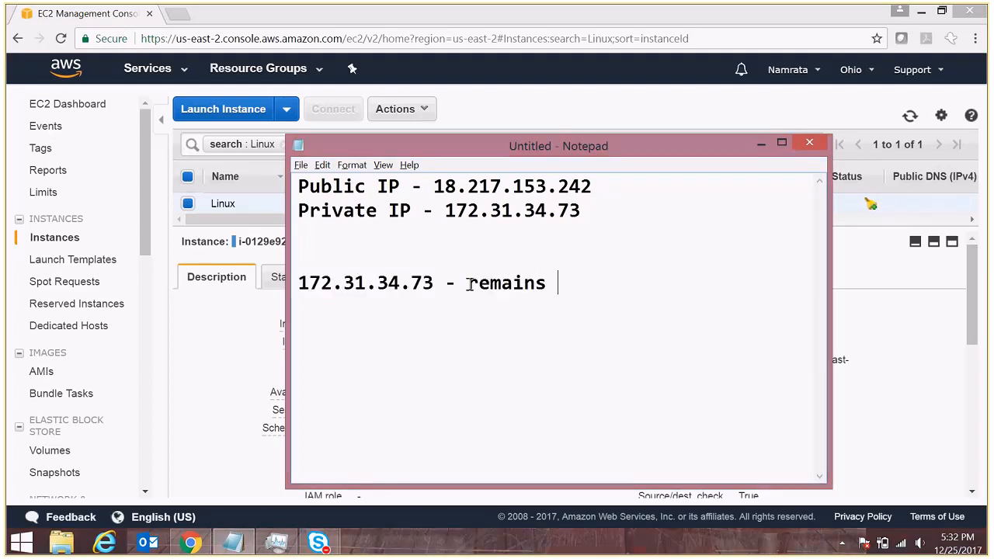
pyautogui.write('the same.')
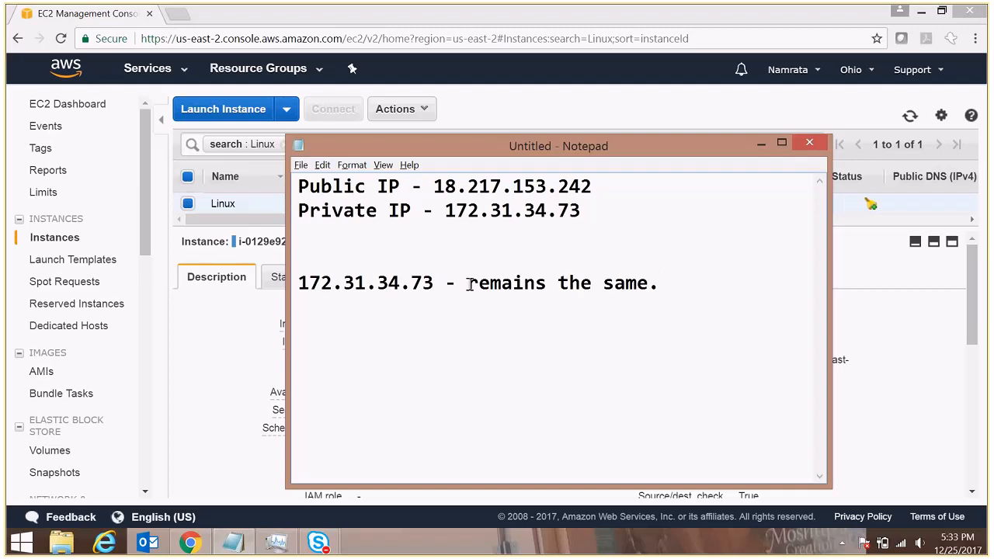
pyautogui.hotkey('alt', 'Tab')
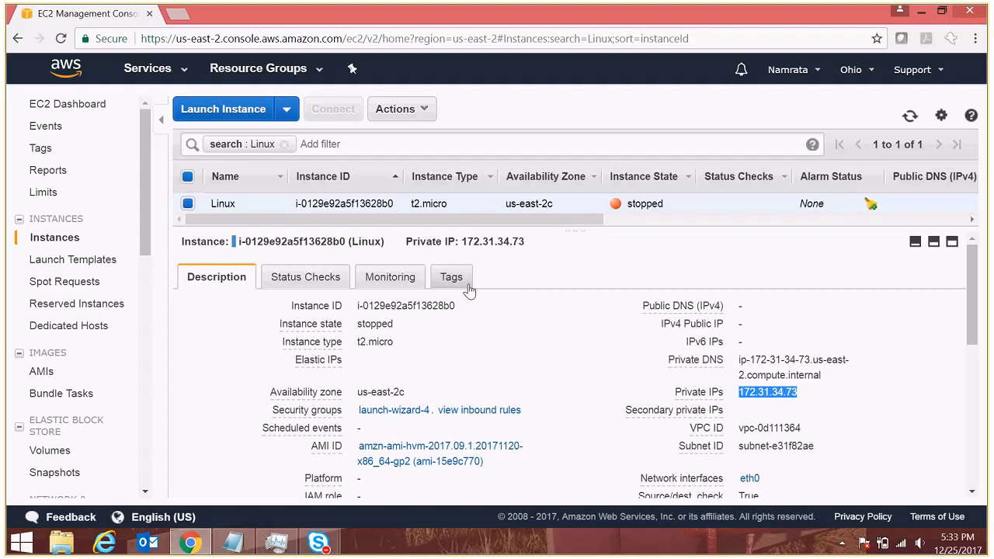
# - Start the stopped instance with Actions > Start, confirm, and view its pending status checks
pyautogui.click(426, 114)
pyautogui.moveTo(430, 198)
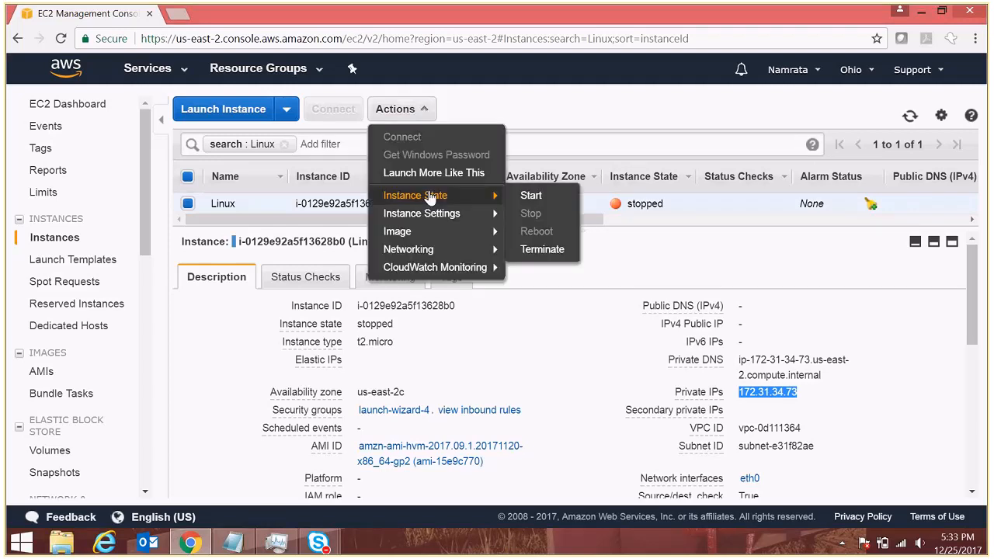
pyautogui.click(531, 197)
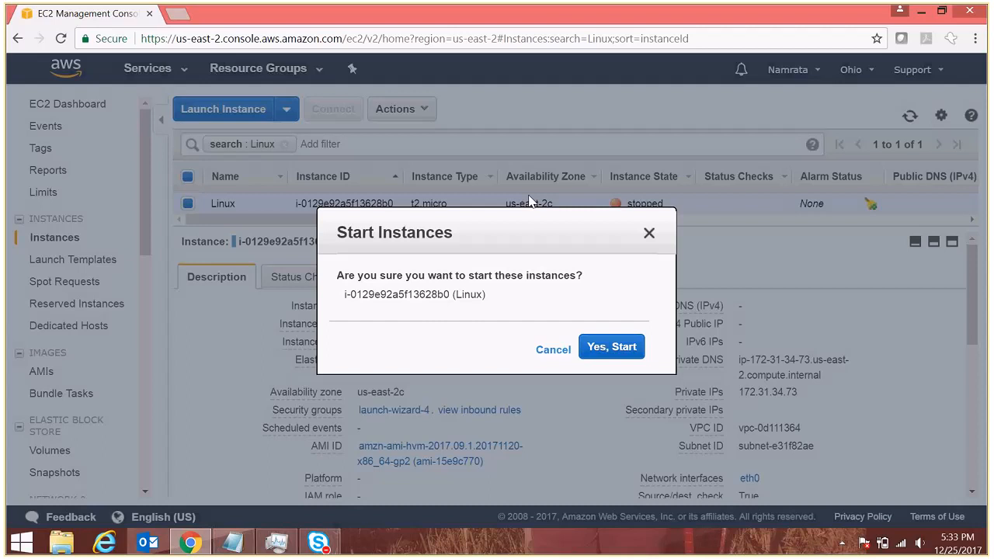
pyautogui.click(605, 351)
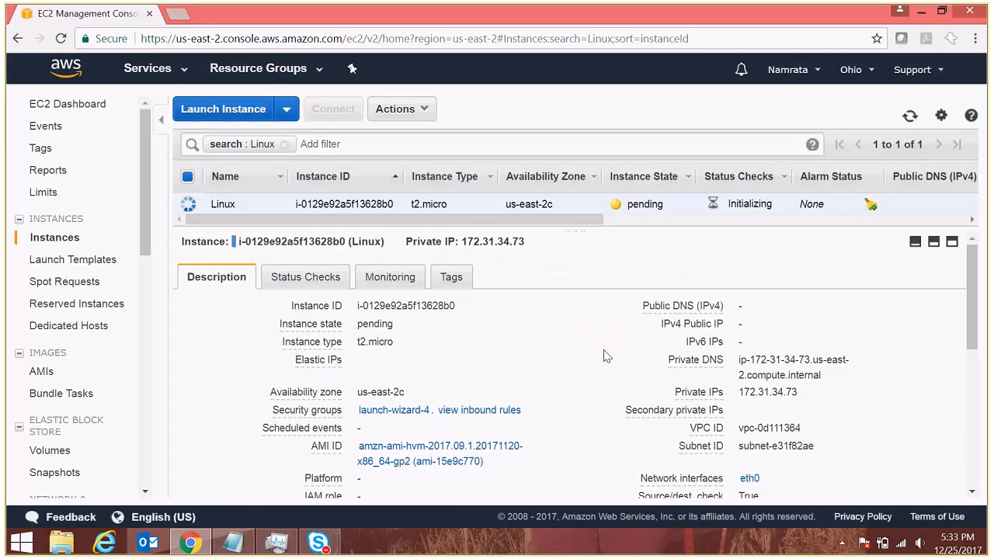
pyautogui.doubleClick(636, 205)
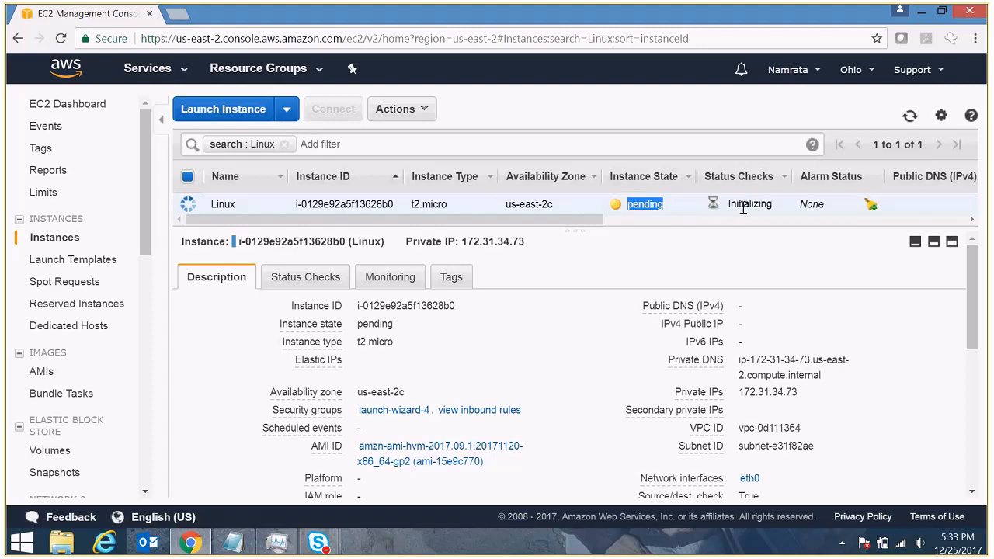
pyautogui.click(305, 277)
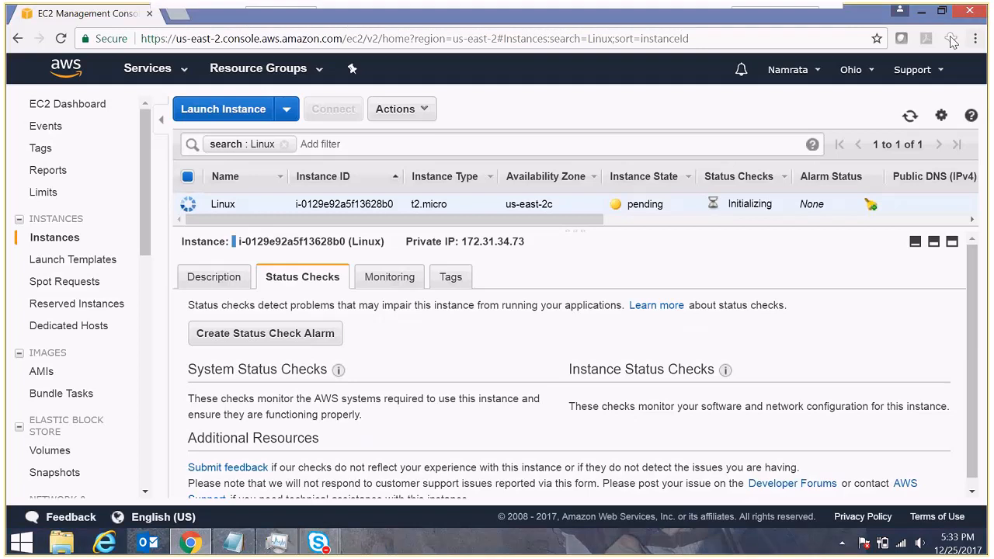
# - Refresh until the instance reads running, then show its Description with public IP 18.220.129.206
pyautogui.click(908, 116)
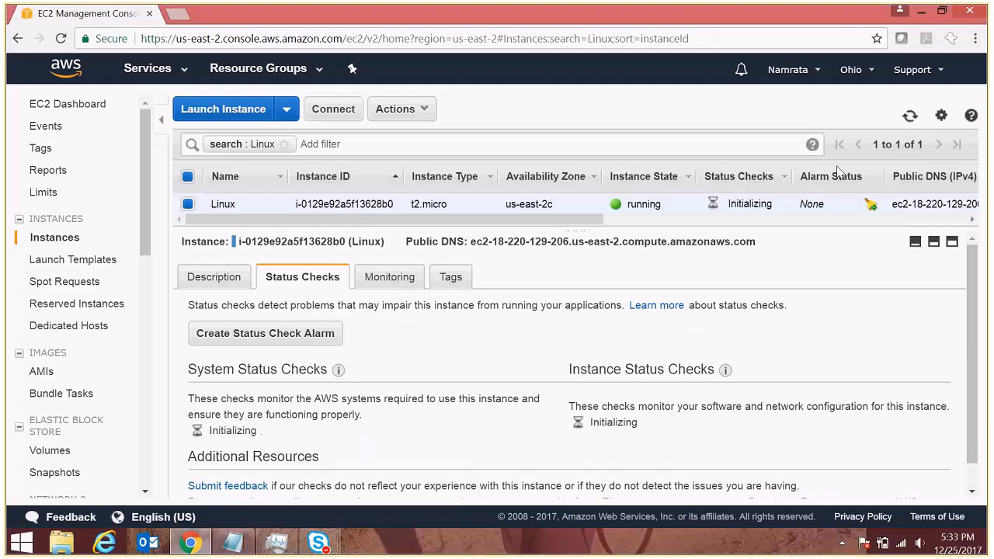
pyautogui.doubleClick(616, 422)
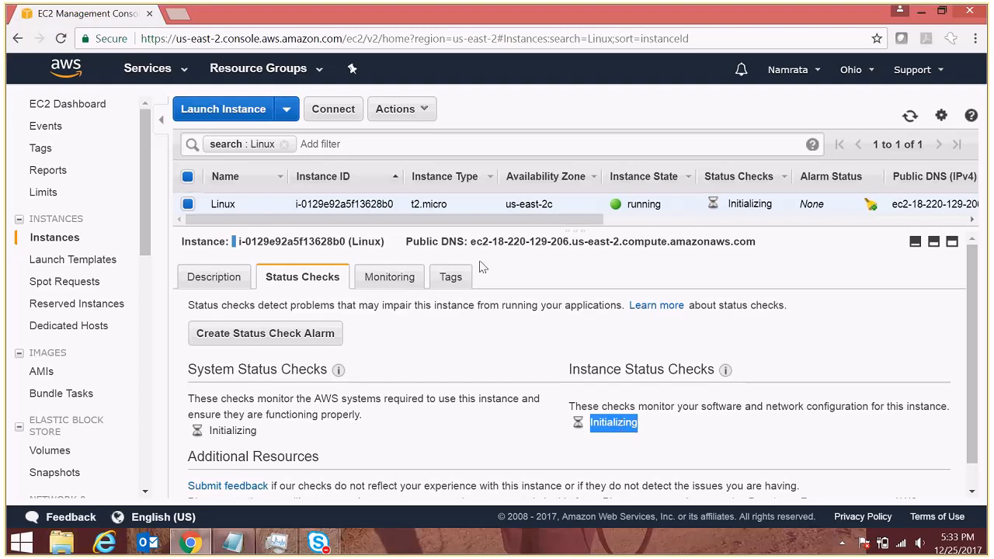
pyautogui.doubleClick(641, 204)
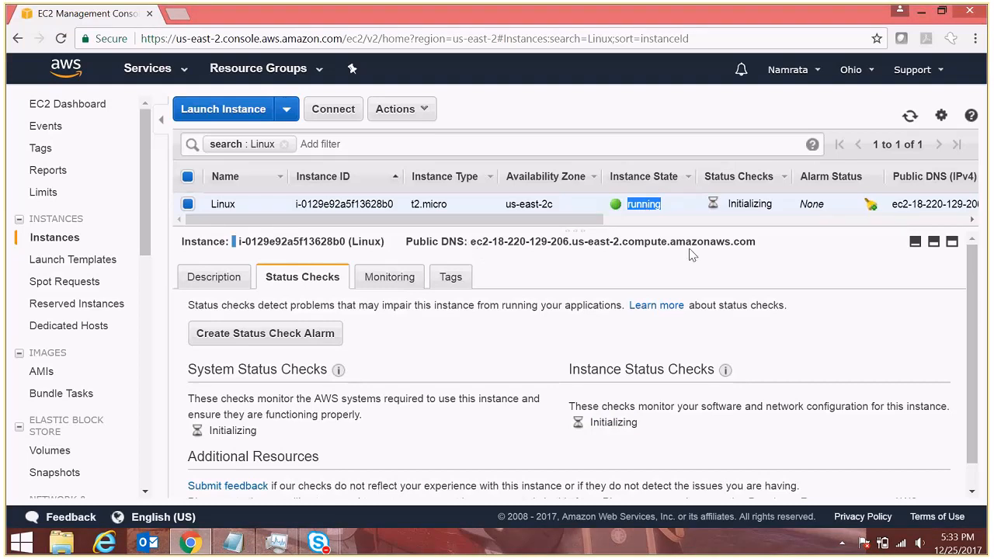
pyautogui.click(206, 280)
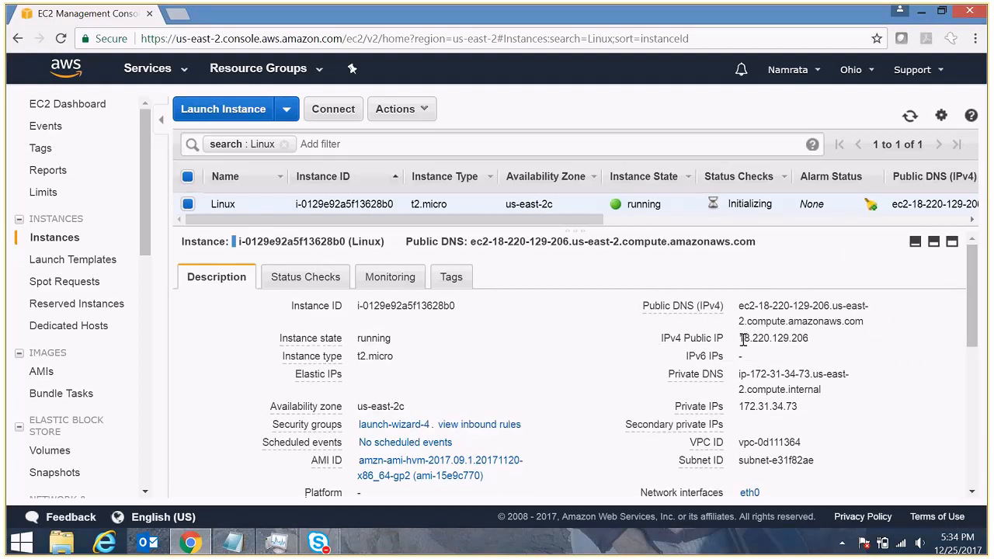
# - Copy the new public IP and enter 'New Public IP - 18.220.129.206' in Notepad
pyautogui.moveTo(739, 339); pyautogui.dragTo(829, 346)
pyautogui.hotkey('ctrl', 'c')
pyautogui.hotkey('alt', 'Tab')
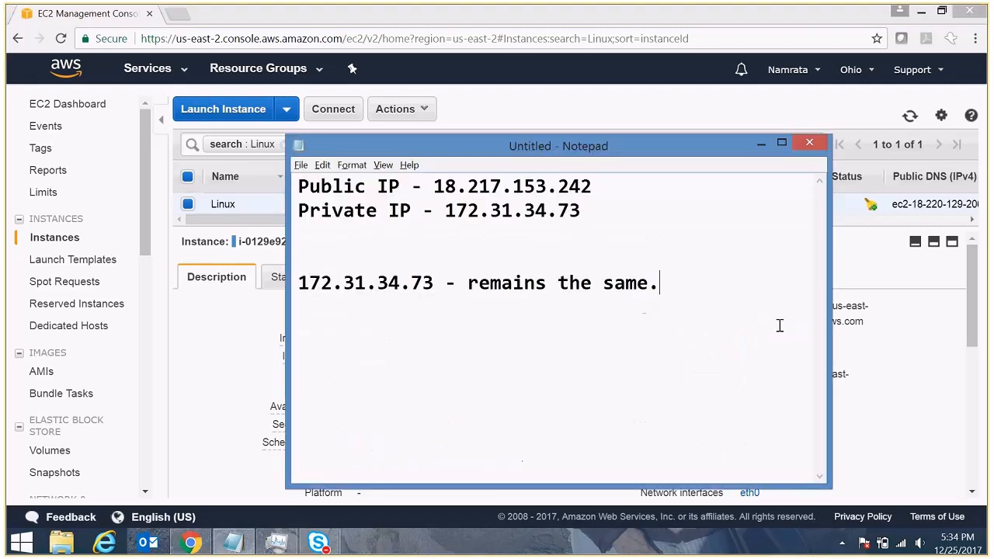
pyautogui.write('New Ppub')
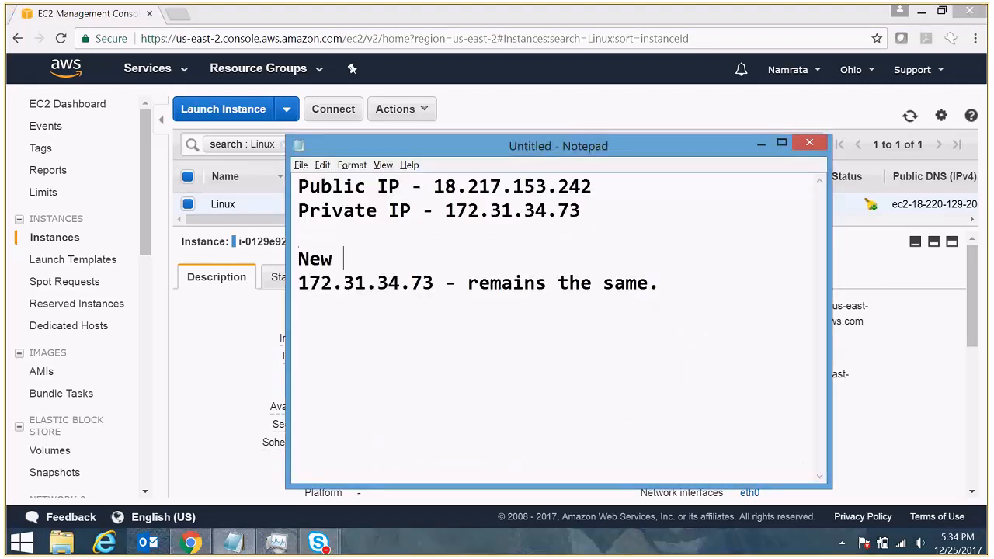
pyautogui.press('BackSpace')
pyautogui.press('BackSpace')
pyautogui.press('BackSpace')
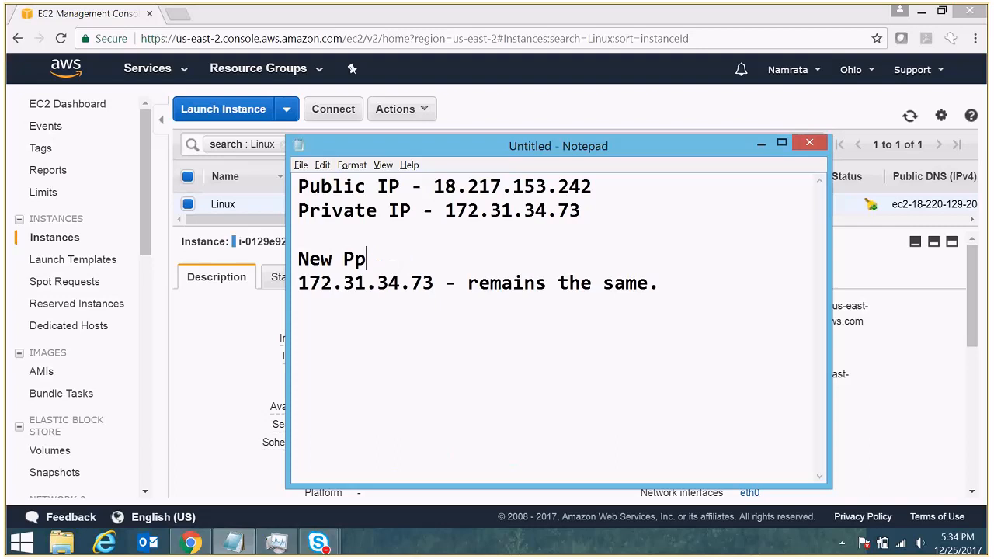
pyautogui.write('ub')
pyautogui.write('l')
pyautogui.press('BackSpace')
pyautogui.write('blic IP -')
pyautogui.hotkey('ctrl', 'v')
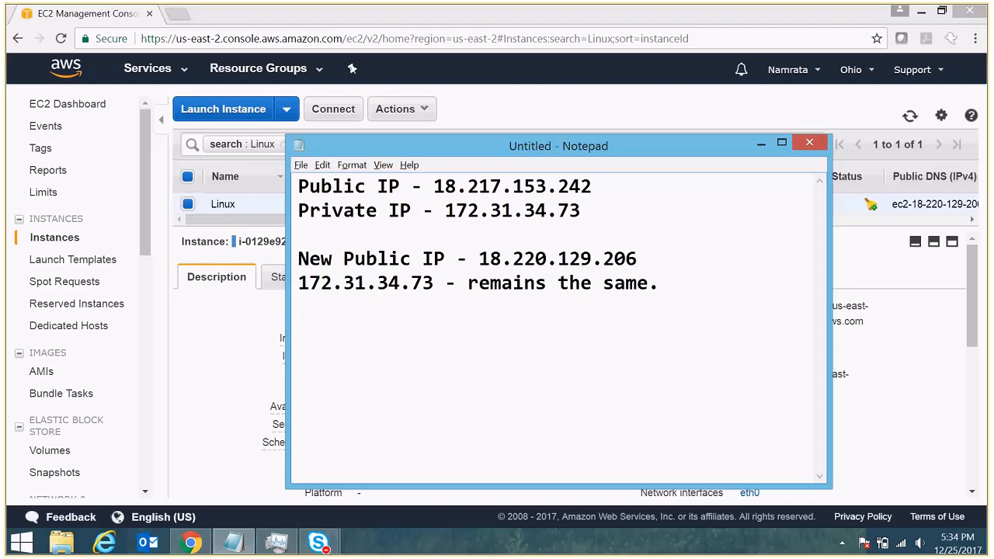
# - Start a 'Private IP -' line beneath it and remove the extra blank line
pyautogui.press('Return')
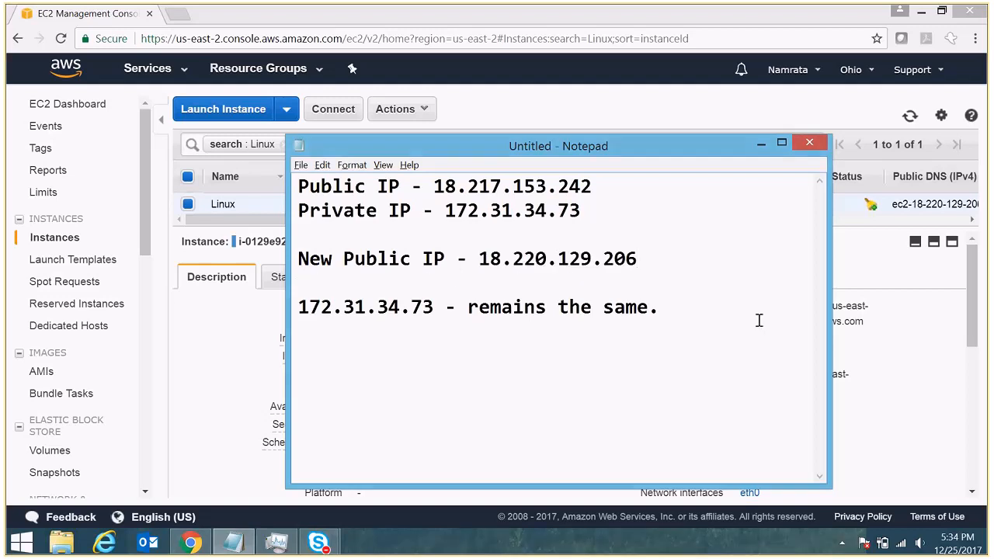
pyautogui.write('Private IP -')
pyautogui.press('Up')
pyautogui.press('BackSpace')
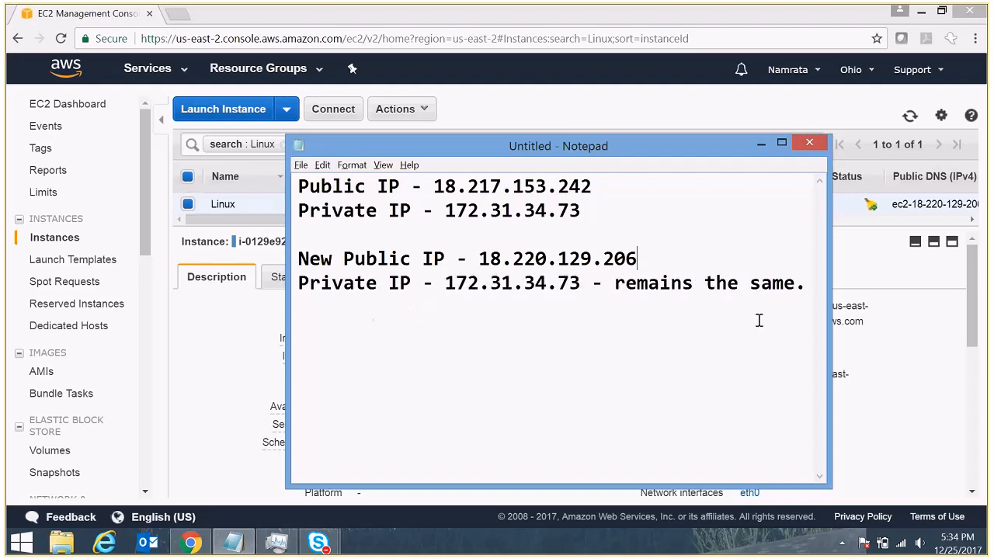
pyautogui.press('Down')
pyautogui.hotkey('alt', 'Tab')
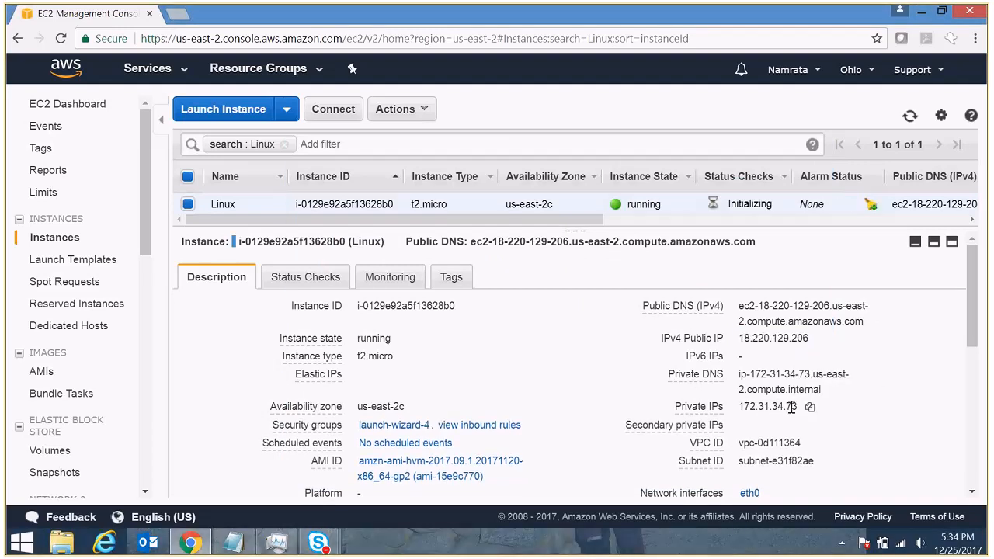
# - Move the 'Private IP - 172.31.34.73' line below the new public IP, adding blank separator lines
pyautogui.hotkey('alt', 'Tab')
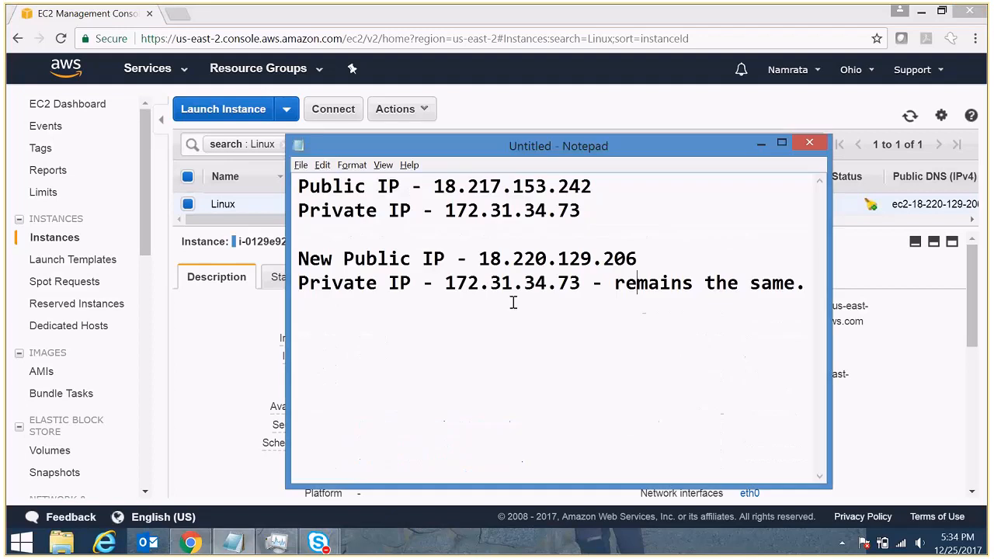
pyautogui.press('Up')
pyautogui.press('Return')
pyautogui.moveTo(299, 258); pyautogui.dragTo(677, 258)
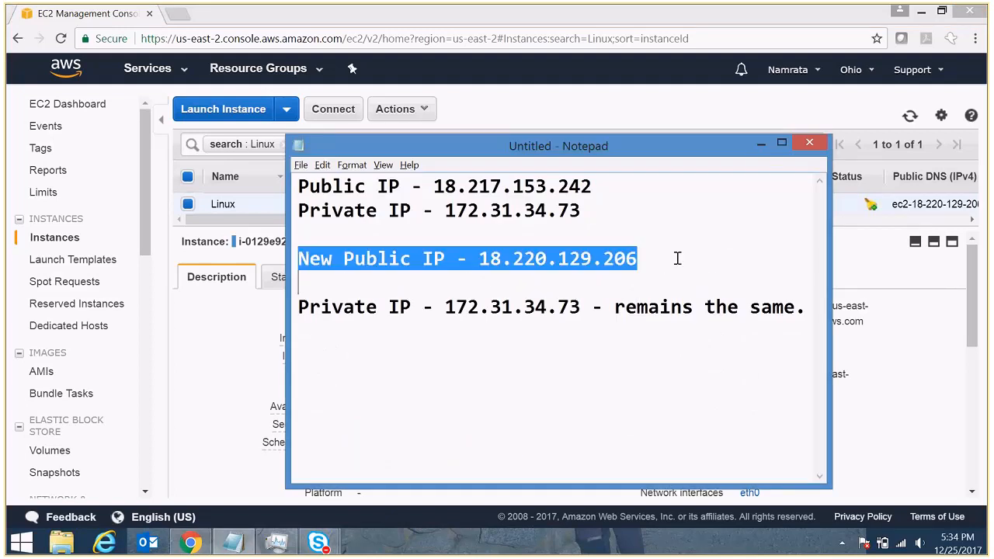
pyautogui.hotkey('ctrl', 'Home')
pyautogui.press('Down')
pyautogui.hotkey('shift', 'Down')
pyautogui.hotkey('ctrl', 'x')
pyautogui.press('Down')
pyautogui.press('Down')
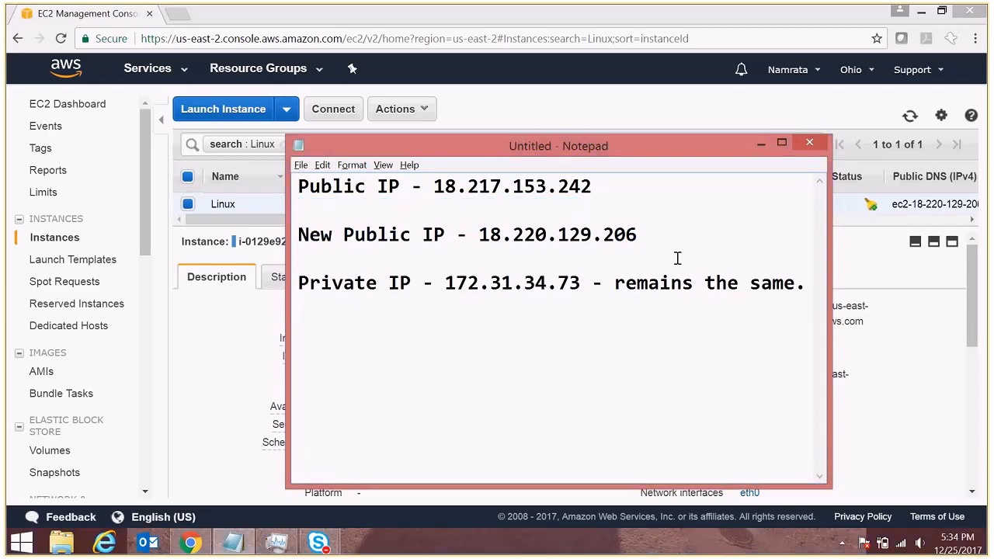
pyautogui.hotkey('ctrl', 'v')
pyautogui.press('BackSpace')
pyautogui.press('Up')
pyautogui.press('Up')
pyautogui.press('BackSpace')
pyautogui.press('Down')
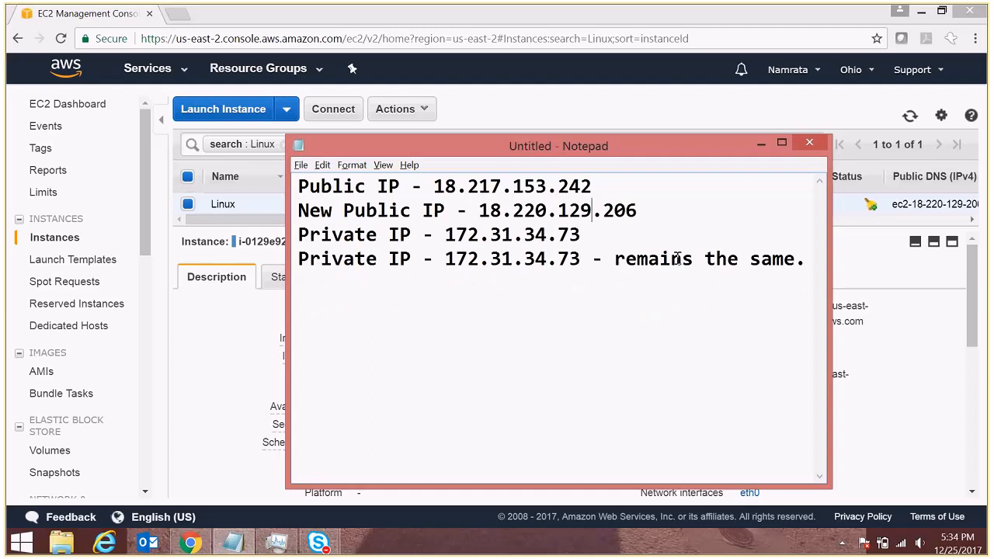
pyautogui.click(665, 212)
pyautogui.press('Return')
pyautogui.click(667, 208)
pyautogui.press('Return')
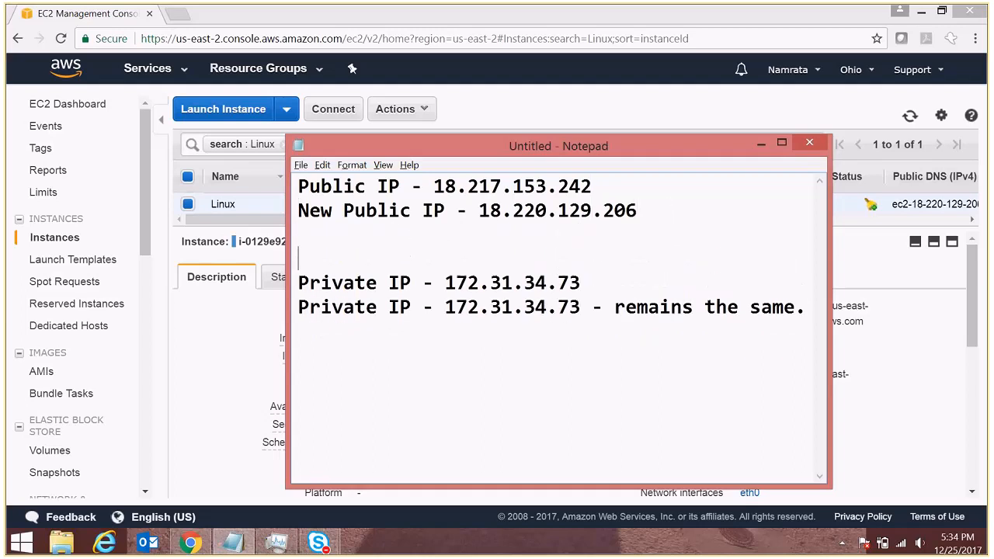
pyautogui.hotkey('alt', 'Tab')
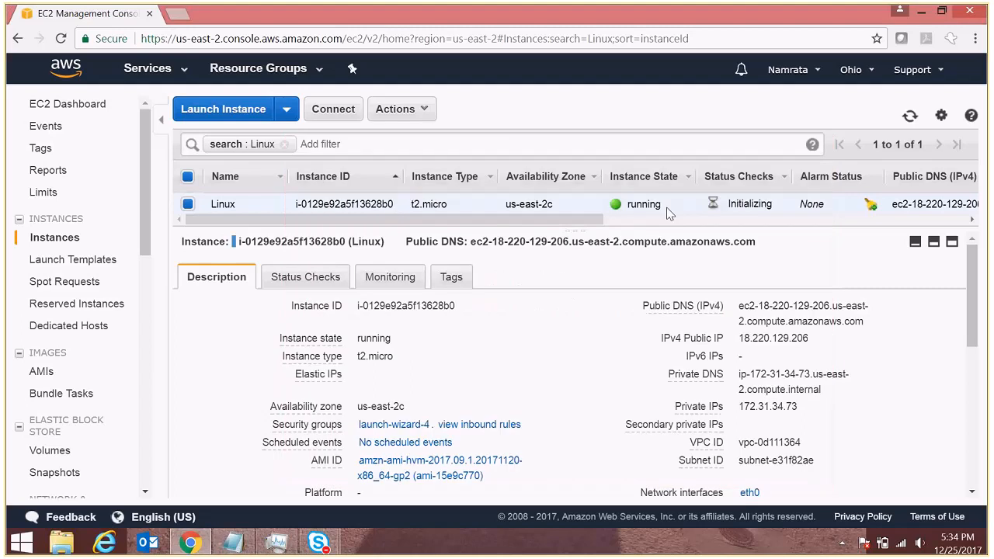
pyautogui.hotkey('alt', 'Tab')
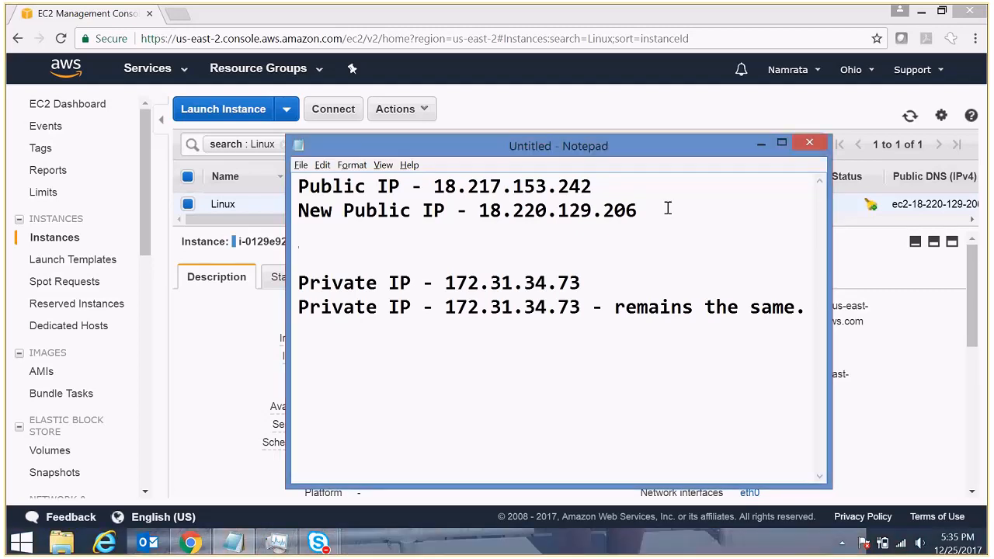
pyautogui.hotkey('alt', 'Tab')
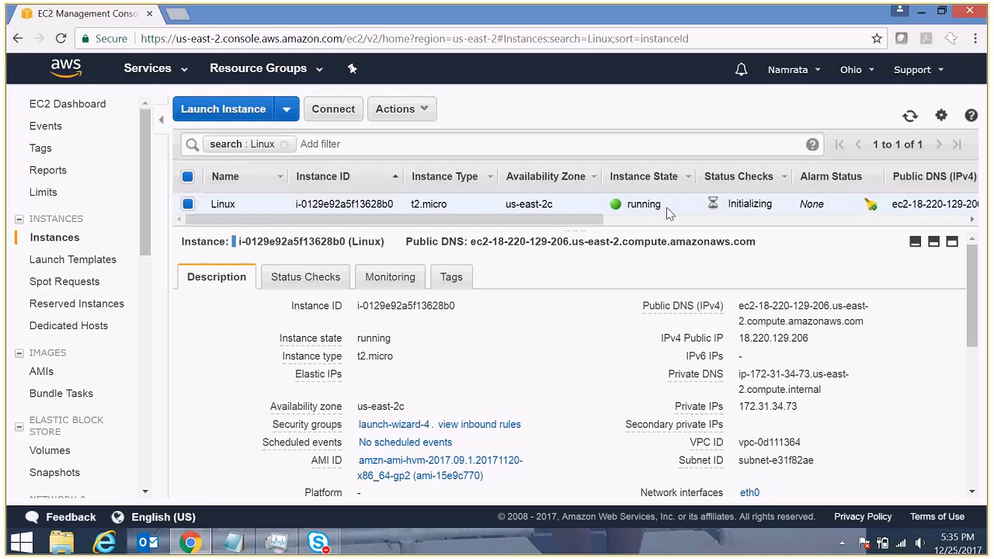
# - Open the Linux instance's Status Checks and refresh repeatedly while both checks initialize
pyautogui.click(910, 118)
pyautogui.click(314, 279)
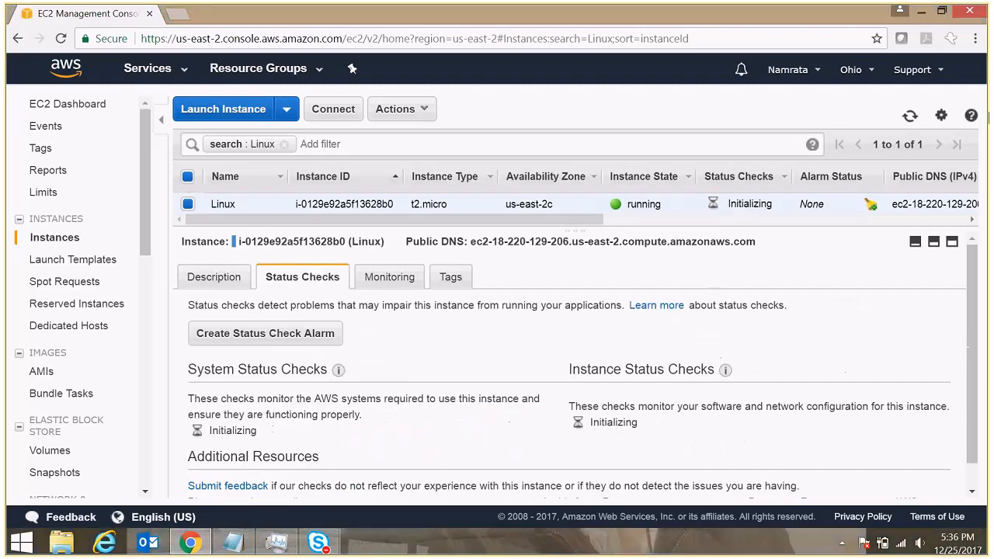
pyautogui.click(910, 118)
pyautogui.click(910, 118)
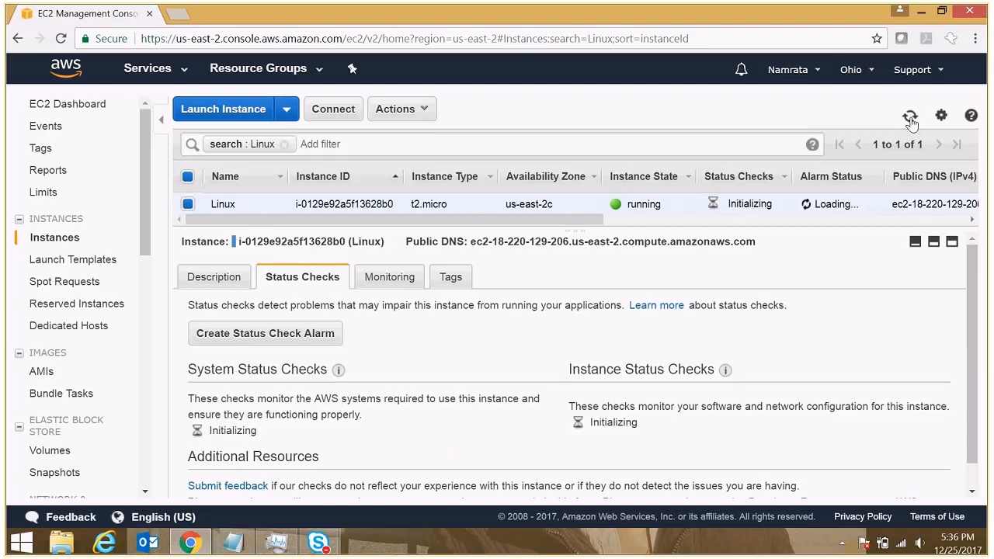
pyautogui.click(910, 118)
pyautogui.click(911, 121)
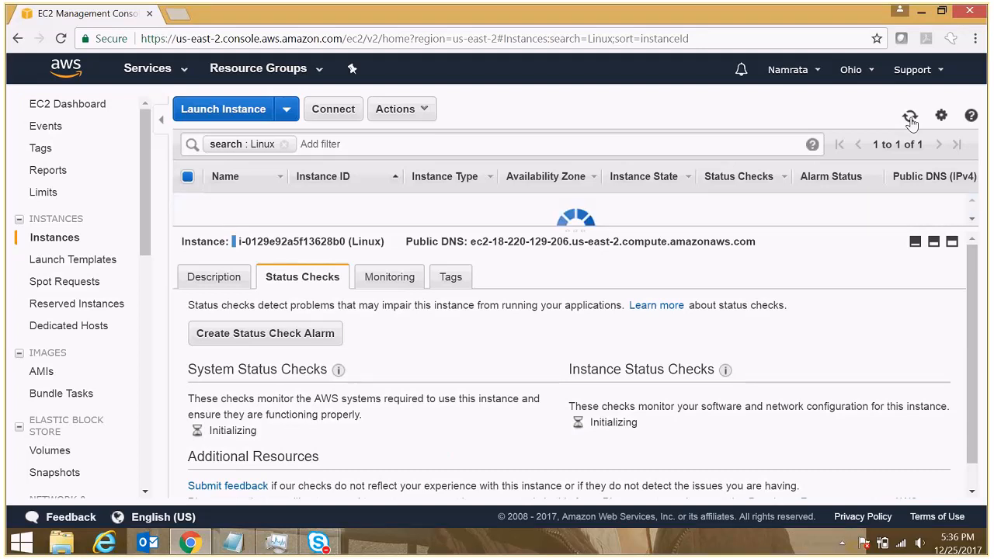
pyautogui.click(910, 121)
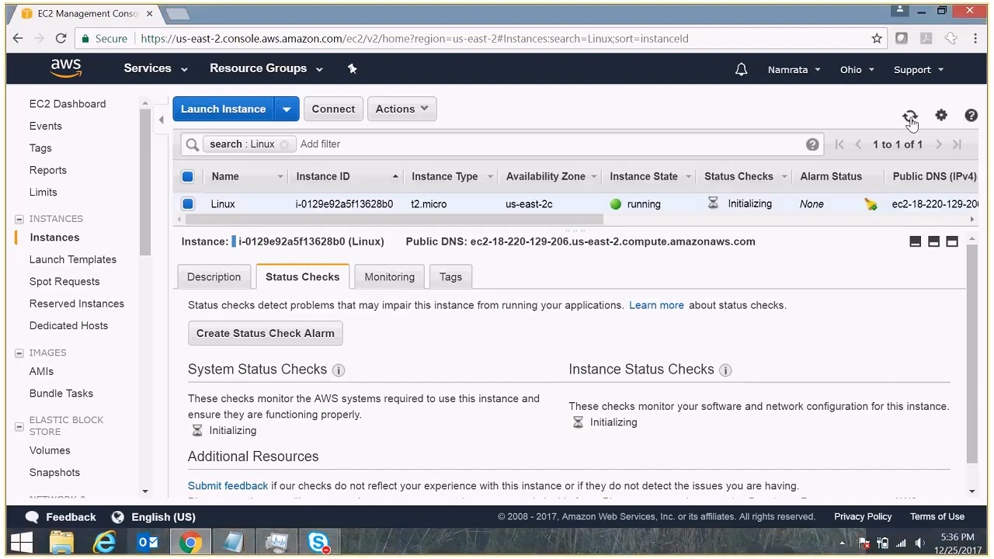
pyautogui.click(911, 121)
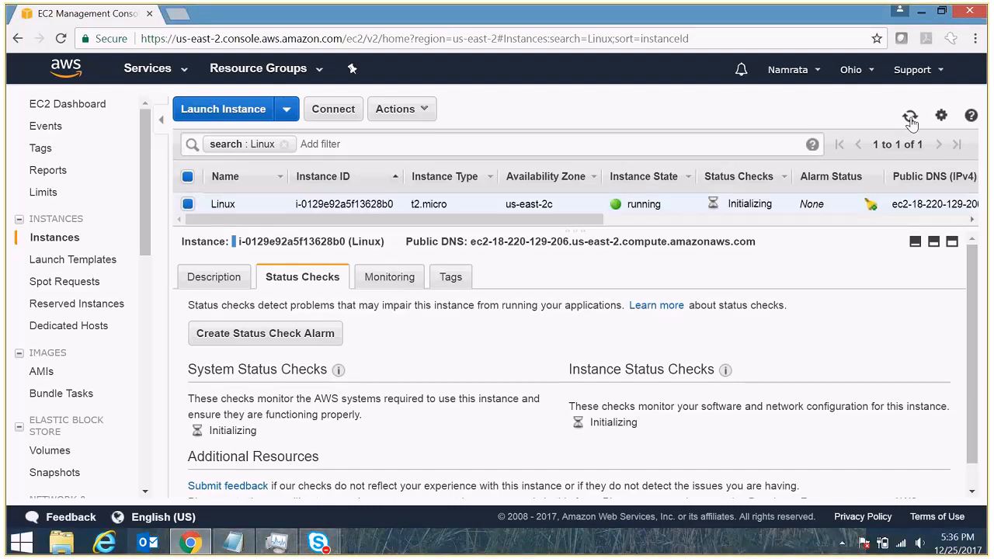
pyautogui.click(910, 118)
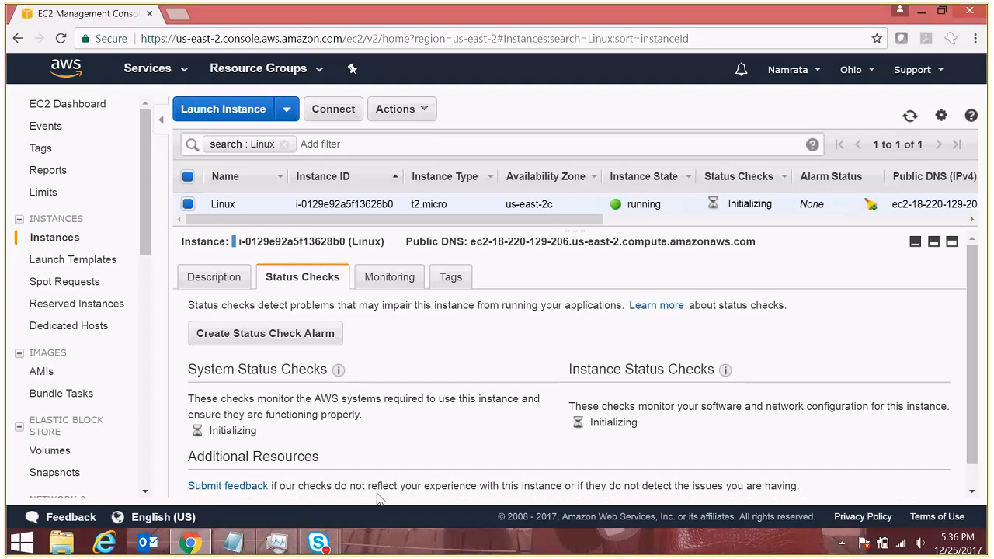
# - Pause the Skype meeting recording from the '...' menu and minimize the conversation window
pyautogui.moveTo(319, 542)
pyautogui.click(397, 482)
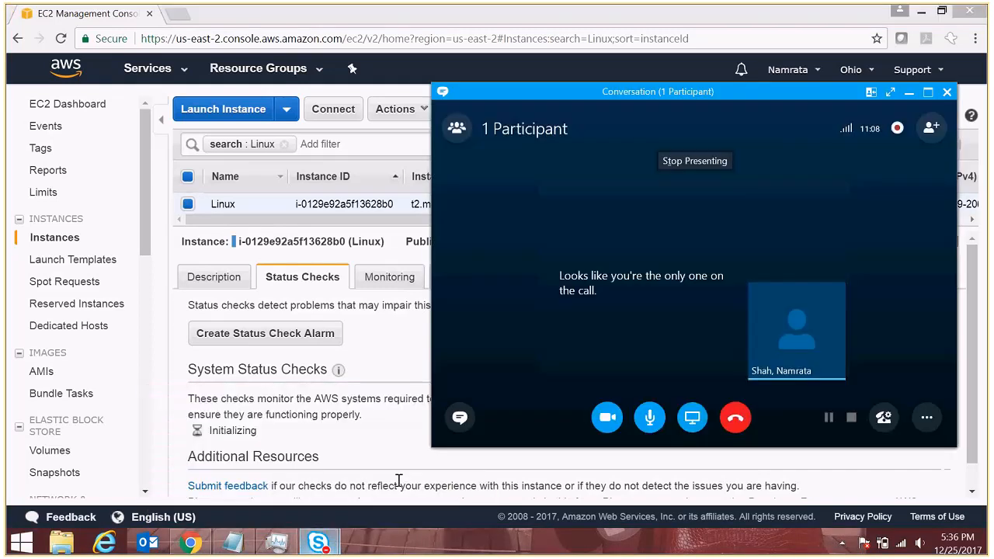
pyautogui.click(926, 418)
pyautogui.click(864, 222)
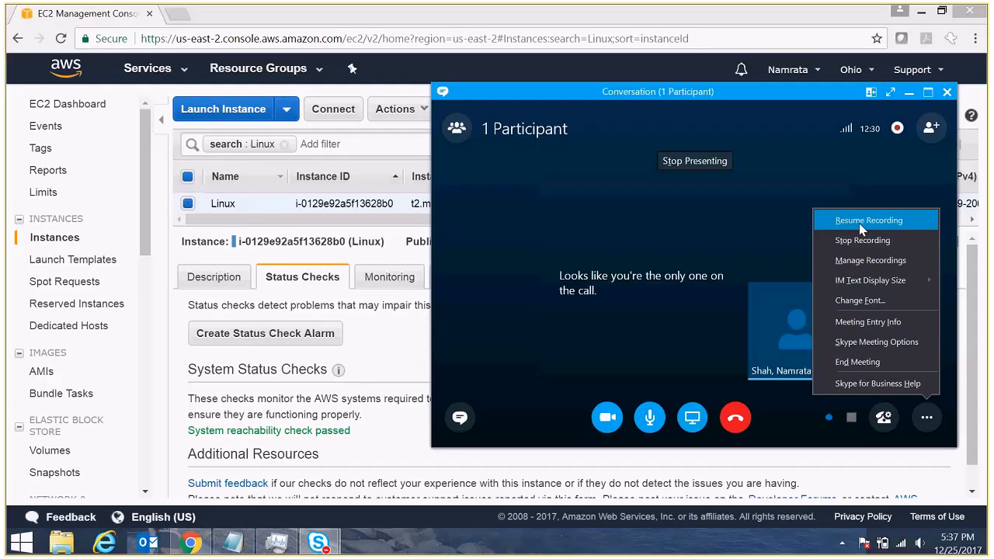
pyautogui.click(859, 221)
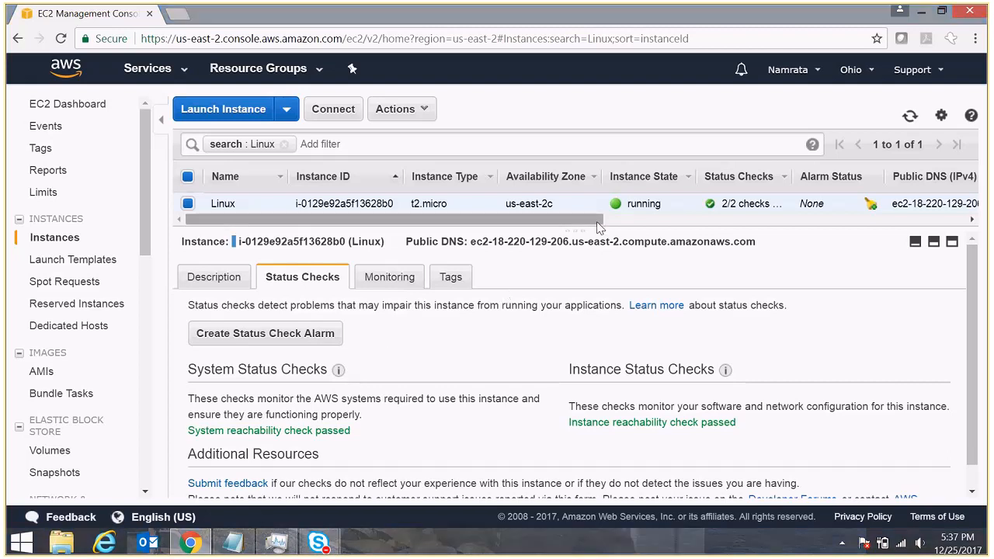
# - Check the instance's Description details showing 2/2 checks passed, then restore the Skype meeting window
pyautogui.moveTo(597, 224); pyautogui.dragTo(623, 223)
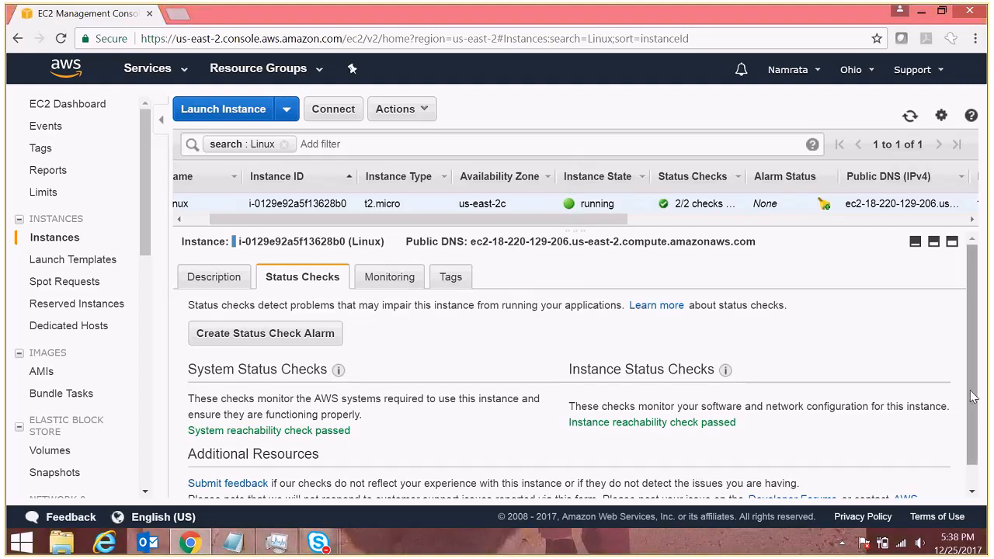
pyautogui.click(217, 280)
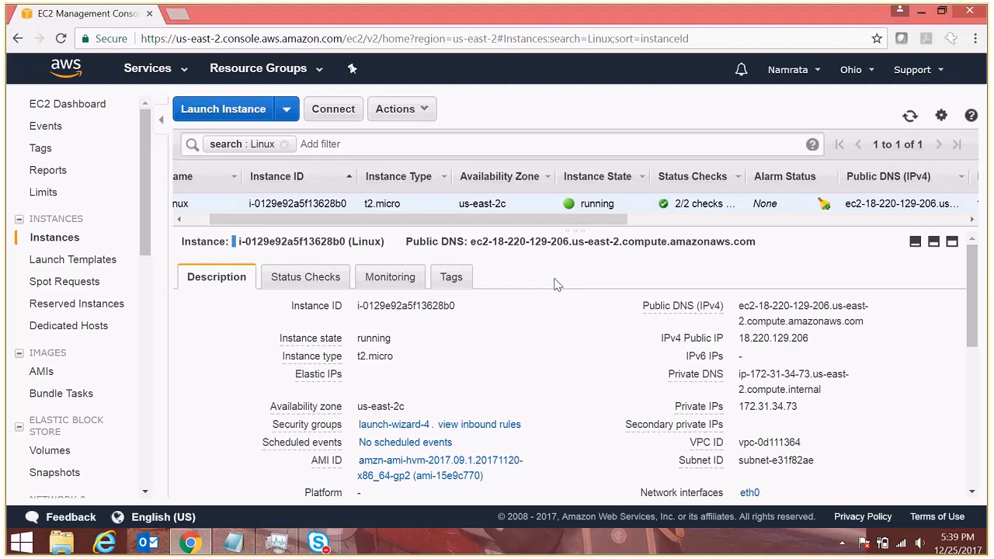
pyautogui.moveTo(318, 542)
pyautogui.click(386, 492)
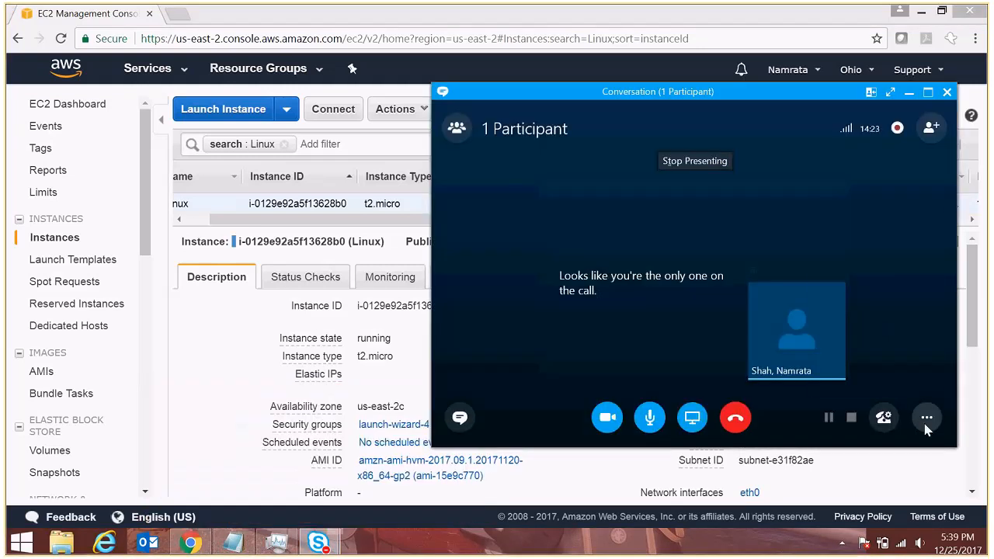